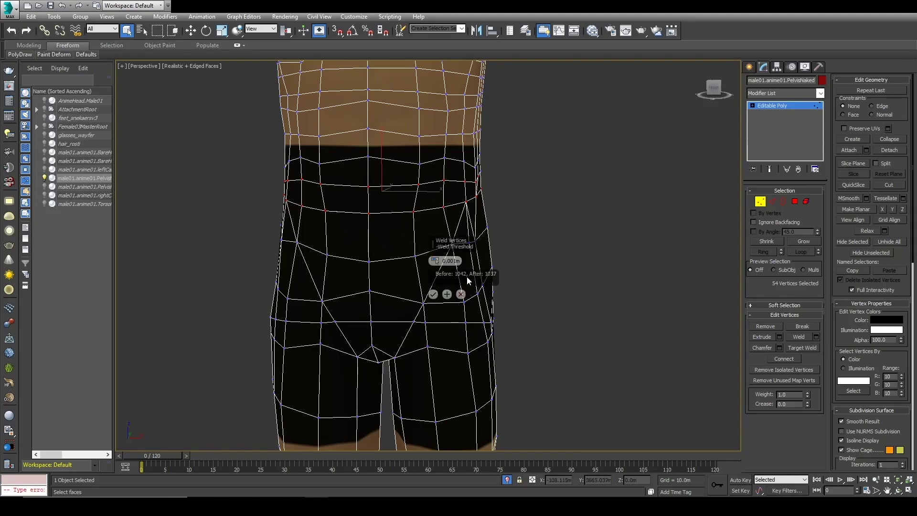
Weld the selected vertices around the waist with a 0.001m threshold and switch to edge editing.
click(433, 294)
click(759, 202)
key(2)
Select the horizontal edge loop around the upper shorts, adjust its height slightly, and clear the selection.
double_click(395, 162)
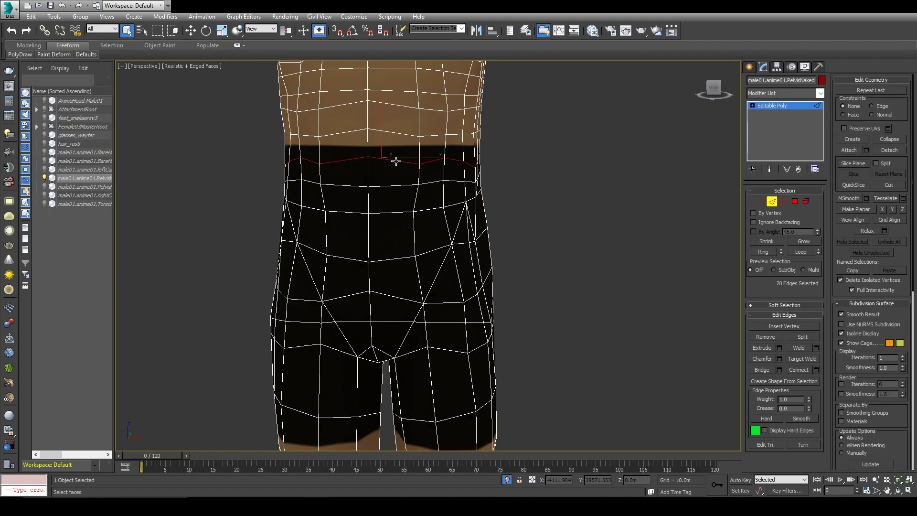
key(w)
double_click(383, 188)
drag(381, 146, 383, 147)
alt+middle_drag(549, 206, 391, 186)
drag(382, 137, 393, 143)
right_click(393, 143)
alt+middle_drag(424, 286, 257, 219)
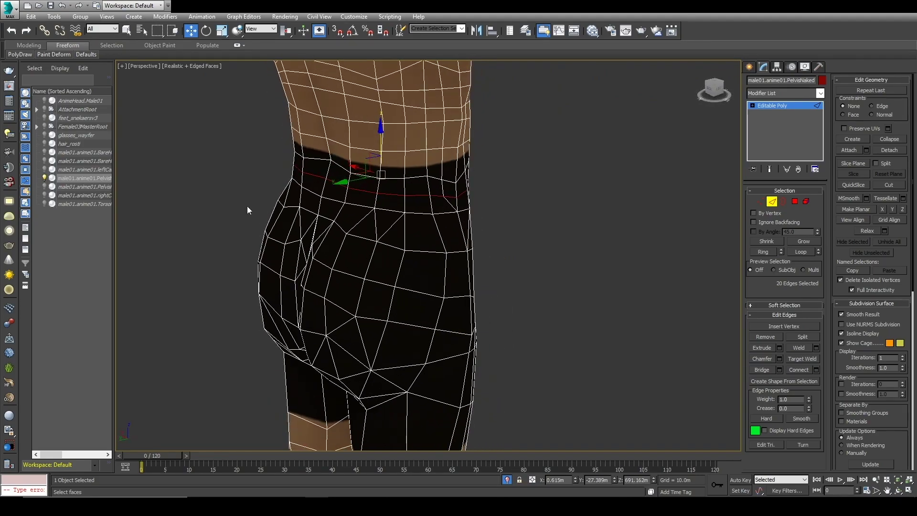
scroll(449, 262, down, 4)
alt+middle_drag(448, 262, 350, 254)
click(350, 253)
Hide the edged-face display and inspect the smooth-shaded torso, waist and legs.
scroll(456, 334, down, 3)
middle_drag(457, 334, 454, 345)
alt+middle_drag(454, 345, 448, 308)
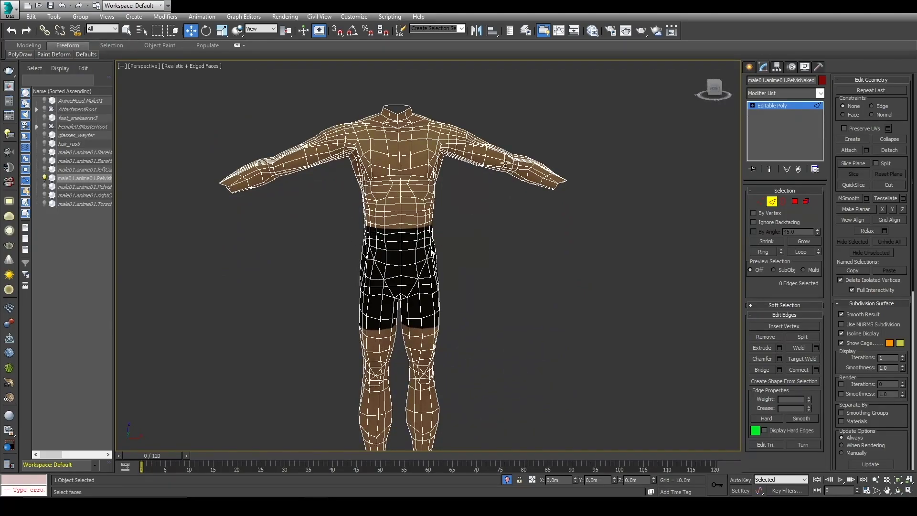
key(F4)
key(F3)
key(F3)
middle_drag(449, 232, 462, 262)
scroll(393, 179, up, 3)
middle_drag(450, 210, 462, 237)
click(454, 242)
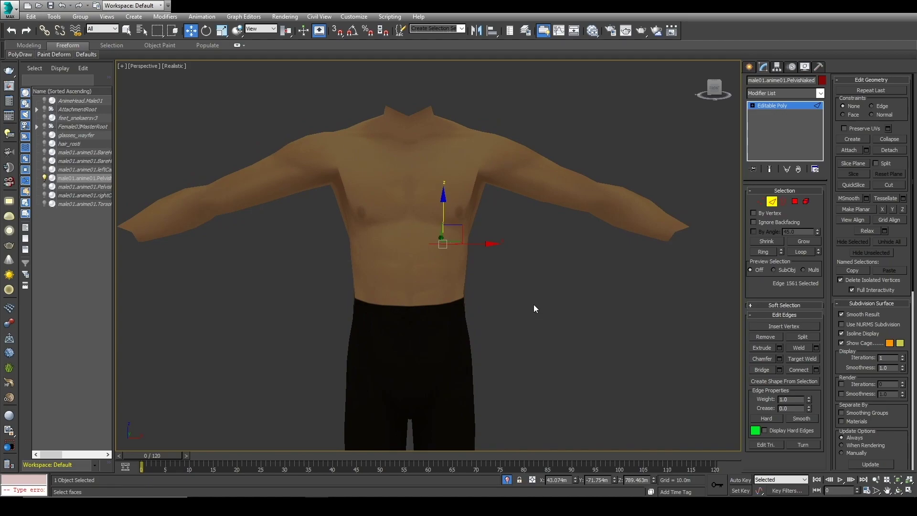
middle_drag(534, 313, 546, 112)
key(q)
scroll(543, 210, down, 2)
middle_drag(543, 213, 525, 73)
middle_drag(523, 111, 519, 190)
middle_drag(454, 151, 414, 304)
Try a Relax modifier on the whole body at different strengths with edged faces shown, and delete the modifier.
click(423, 219)
click(801, 96)
click(804, 91)
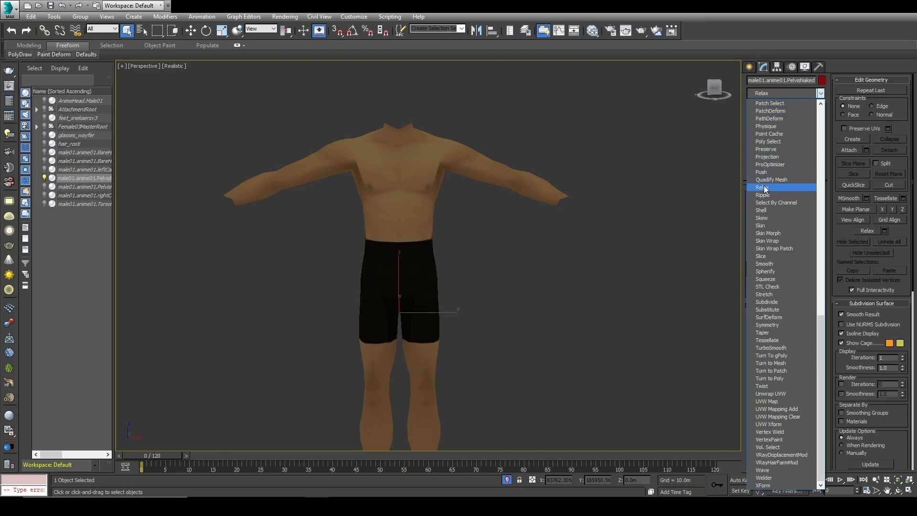
click(764, 187)
drag(818, 202, 791, 279)
drag(797, 230, 788, 190)
key(F4)
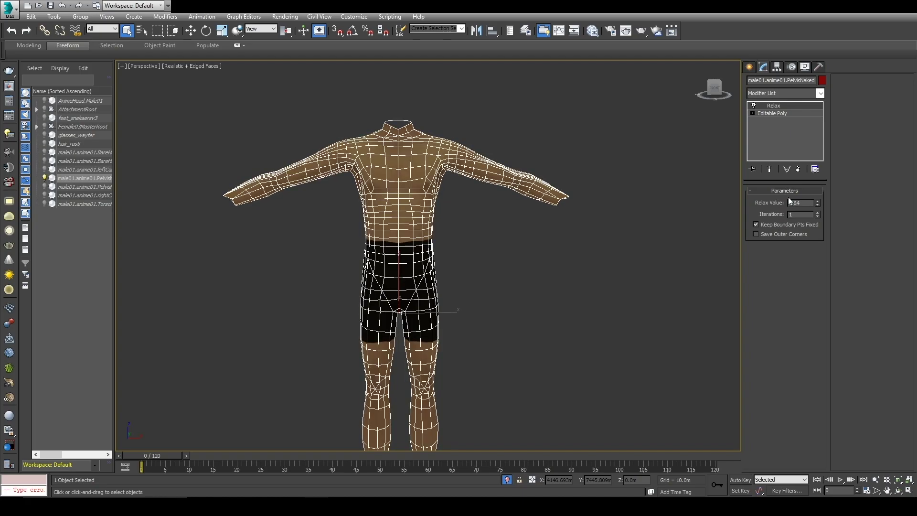
drag(814, 206, 783, 238)
click(779, 115)
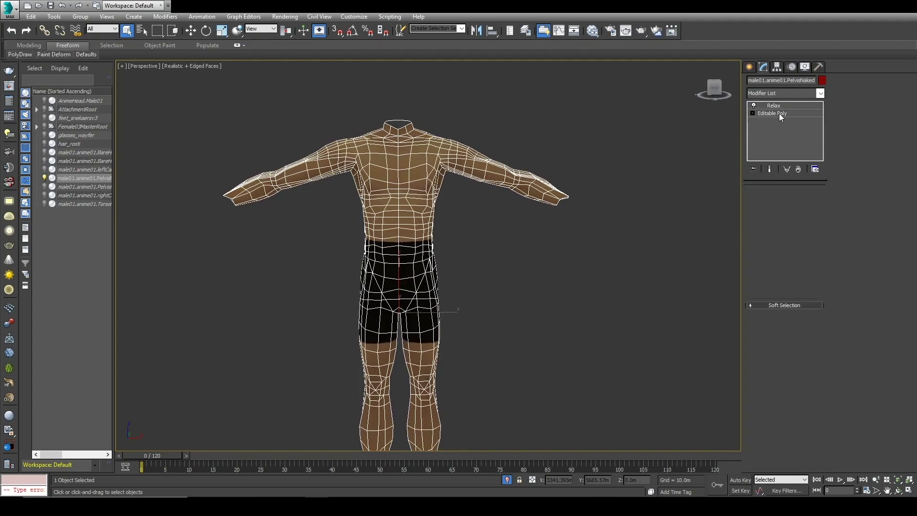
click(776, 109)
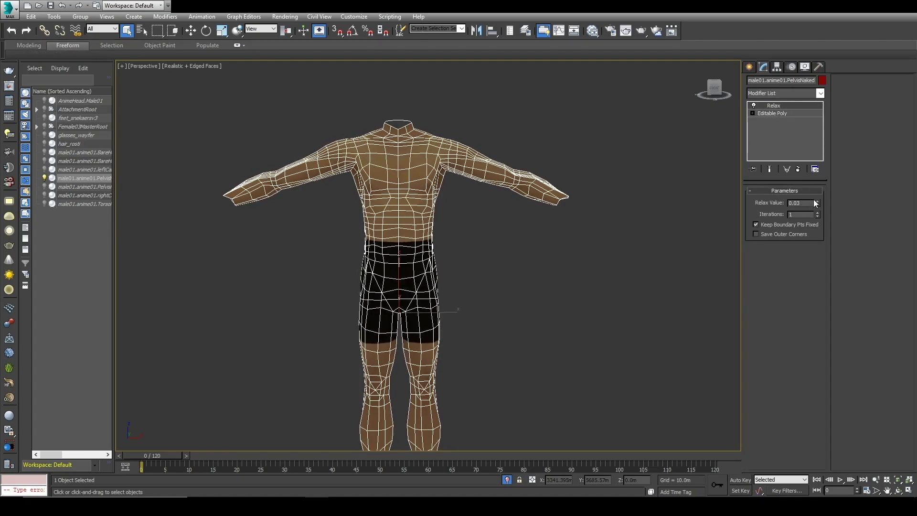
key(Delete)
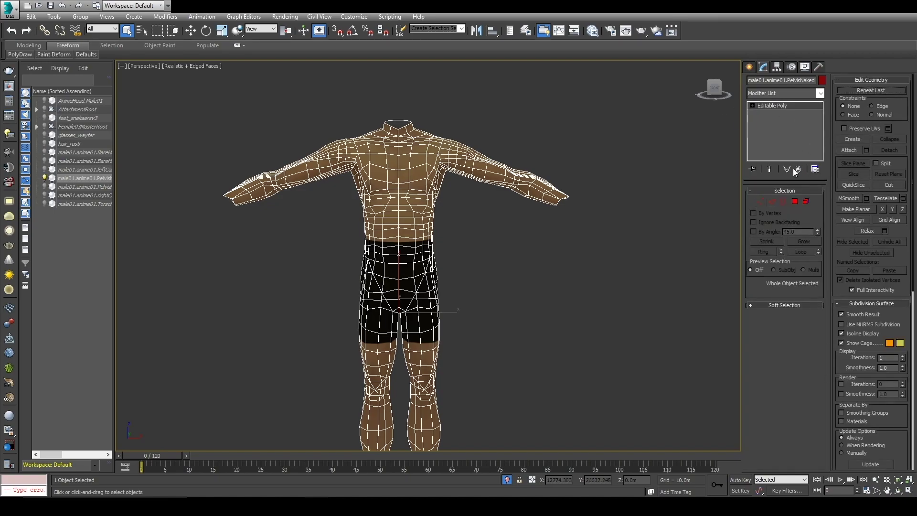
Select the four polygons on top of the shoulders beside the neck and adjust their height.
click(793, 201)
alt+middle_drag(501, 201, 415, 105)
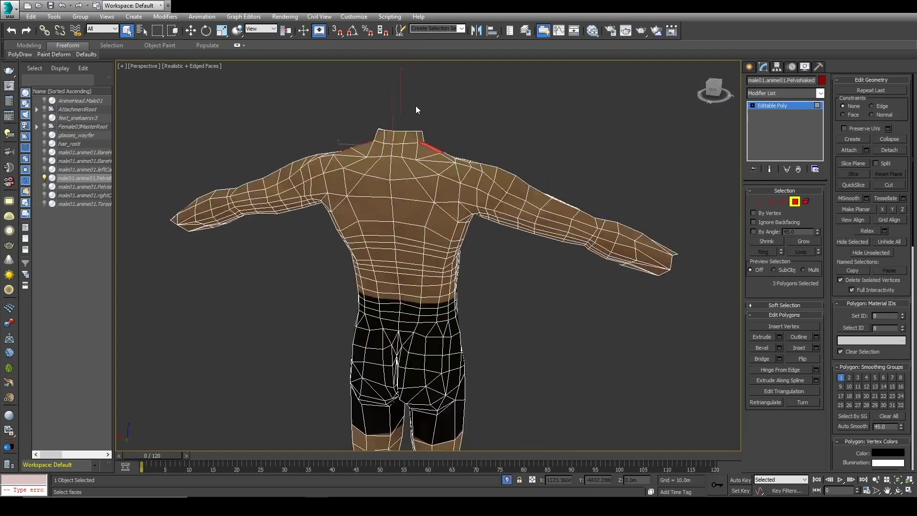
scroll(410, 112, up, 6)
key(w)
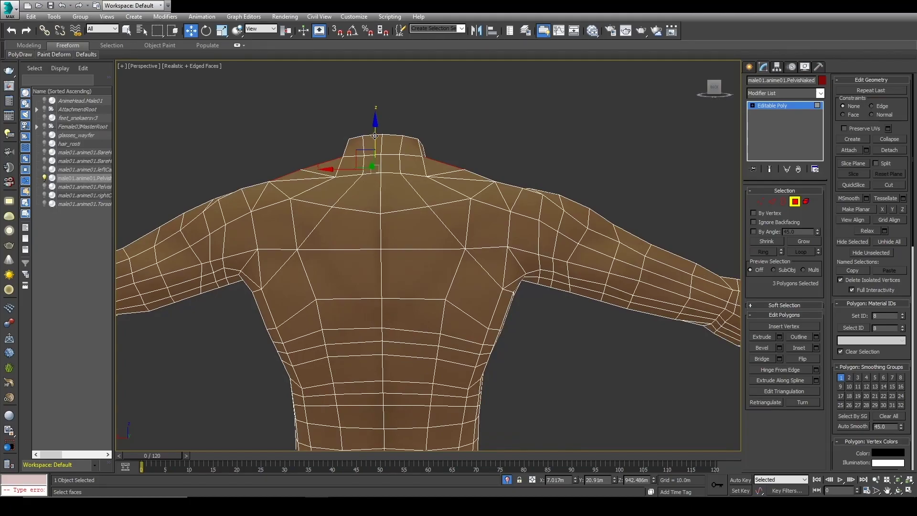
alt+middle_drag(374, 137, 389, 222)
key(ctrl+z)
ctrl+click(473, 176)
alt+middle_drag(454, 219, 425, 163)
drag(383, 135, 382, 125)
Try a Relax modifier with a value of 0.72 on the selected shoulder polygons, and delete the modifier.
click(787, 92)
key(r)
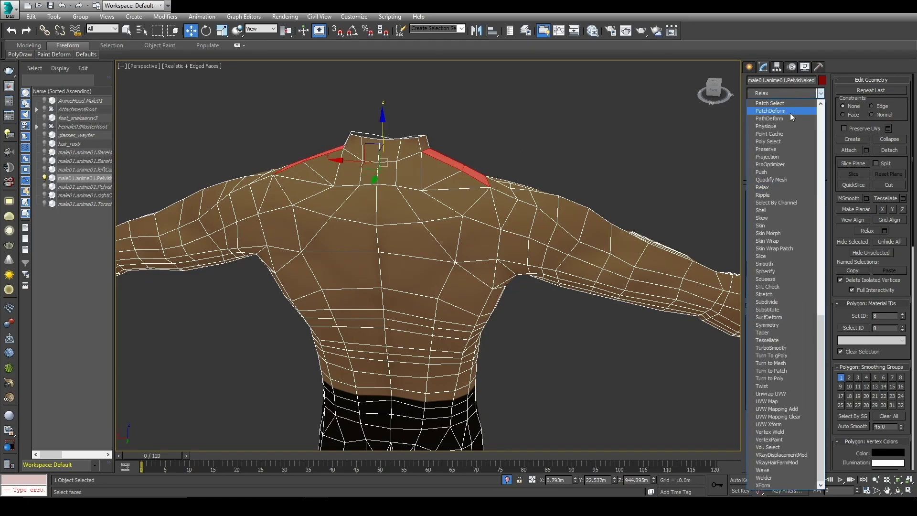
click(774, 187)
drag(818, 202, 818, 193)
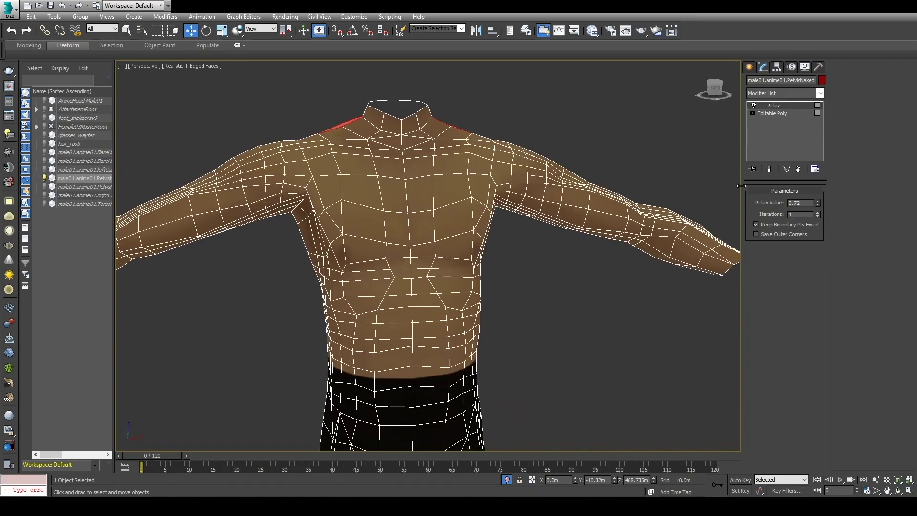
click(797, 169)
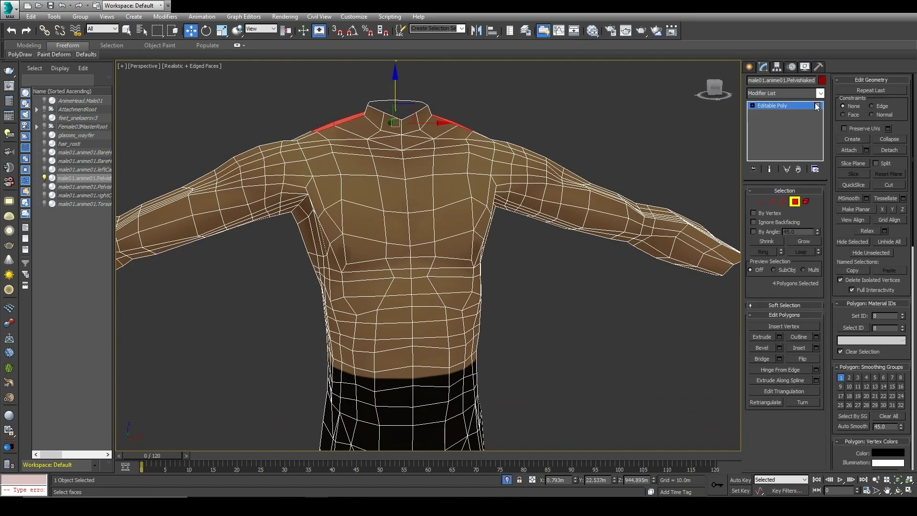
Reselect the body as a whole object and add a Relax modifier with a relax value of 1.0.
click(722, 98)
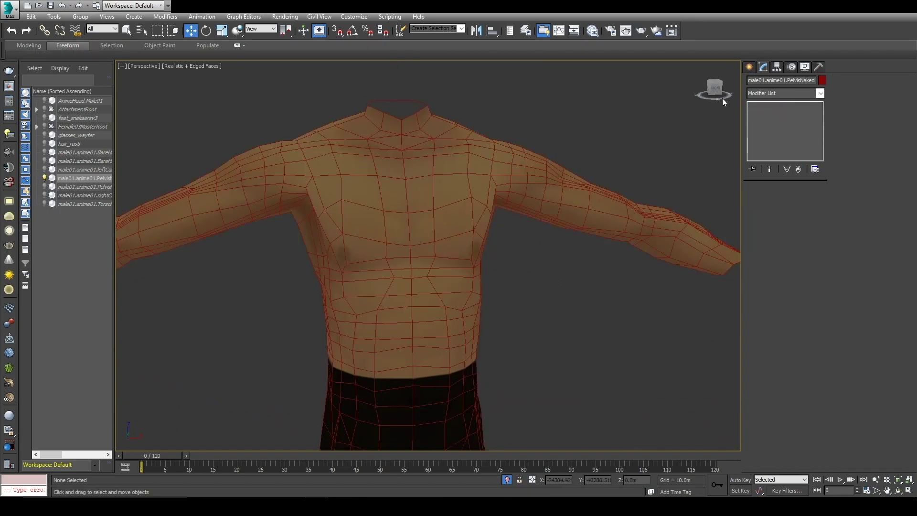
click(783, 92)
click(483, 211)
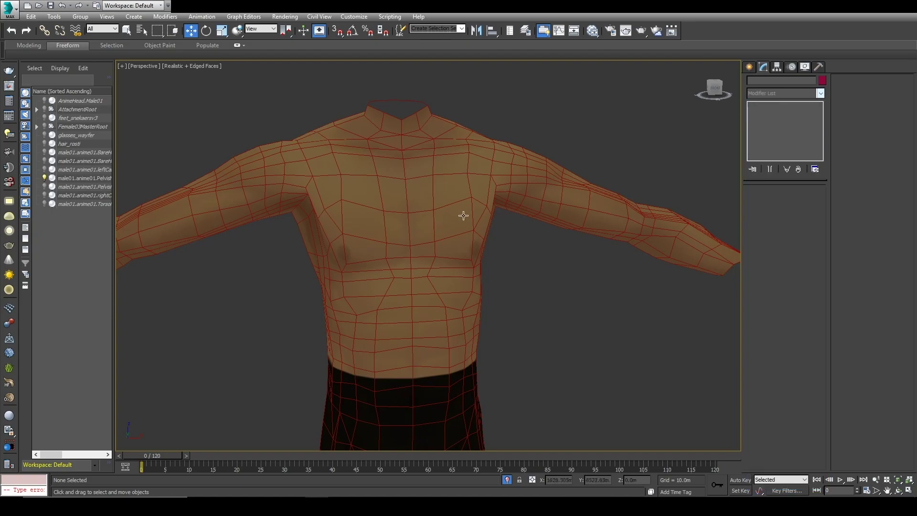
click(483, 211)
click(803, 94)
key(r)
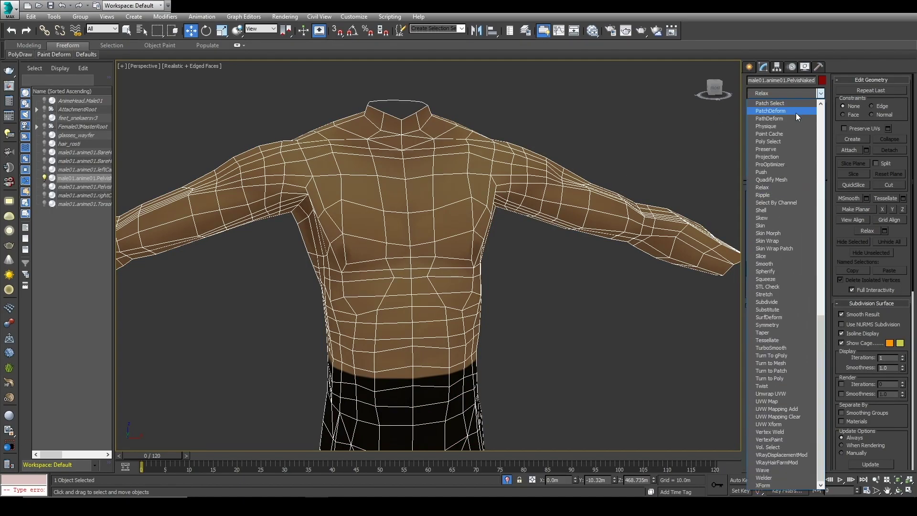
click(769, 188)
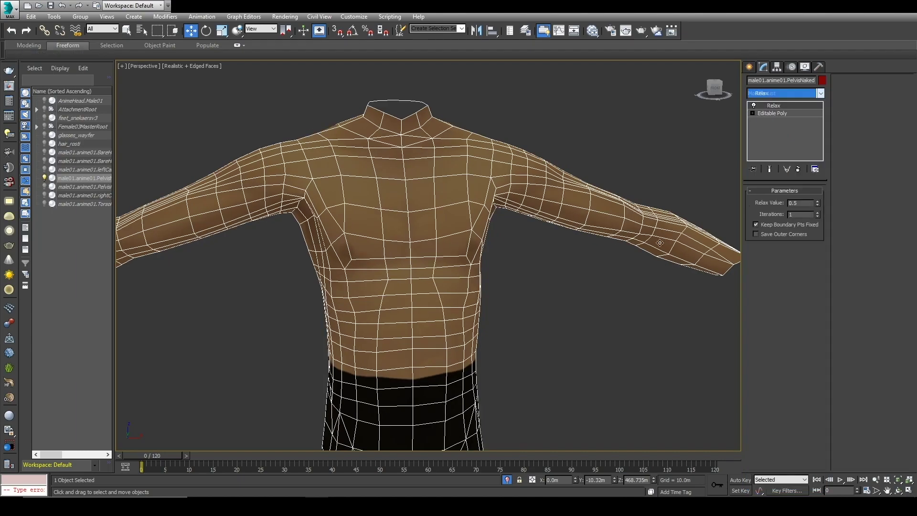
scroll(569, 259, down, 3)
drag(817, 202, 813, 171)
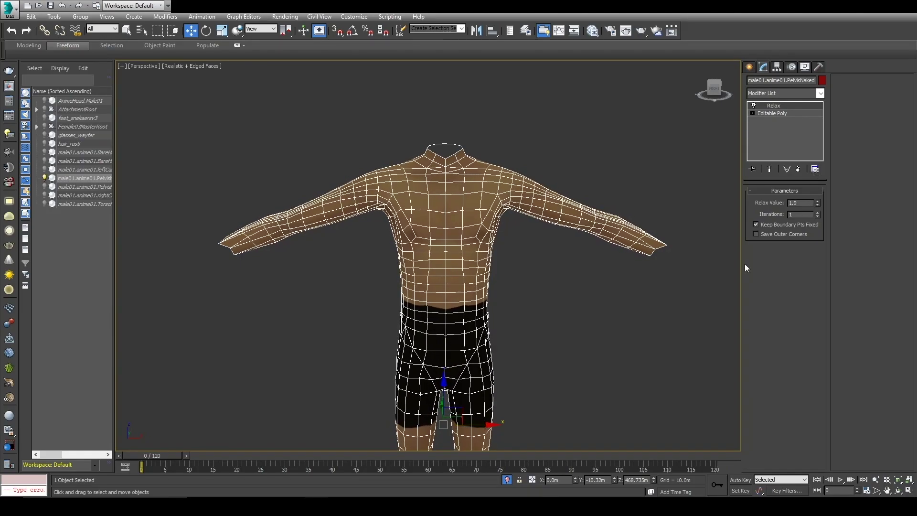
Compare the legs with and without the Relax modifier and set the relax value to 0.6.
middle_drag(524, 366, 482, 134)
alt+middle_drag(375, 325, 375, 308)
middle_drag(461, 270, 534, 270)
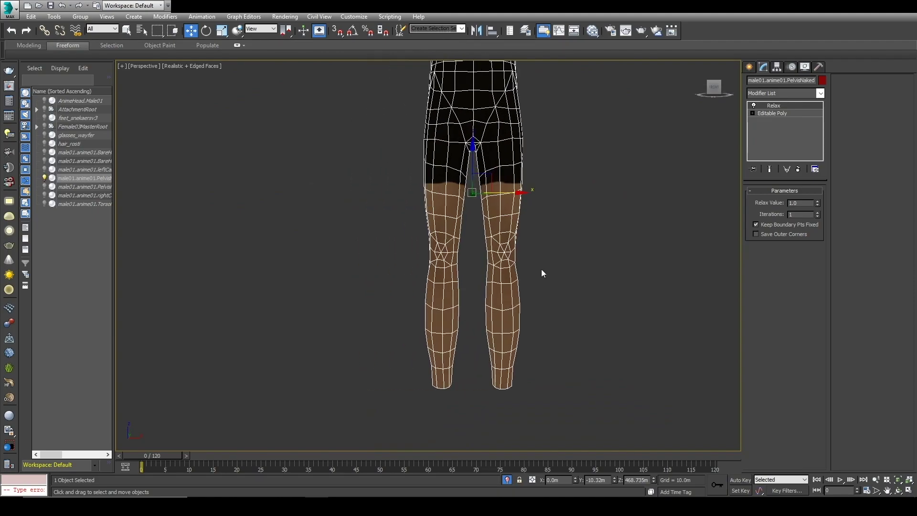
click(769, 115)
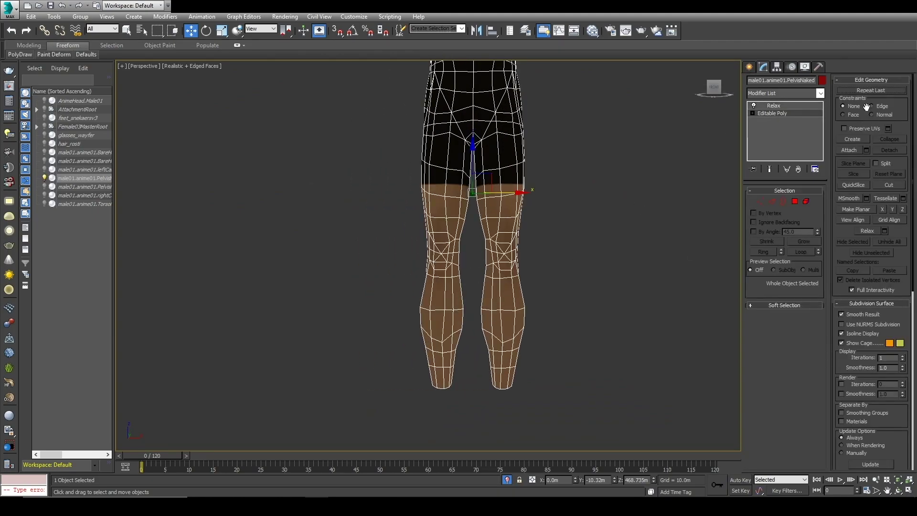
click(772, 105)
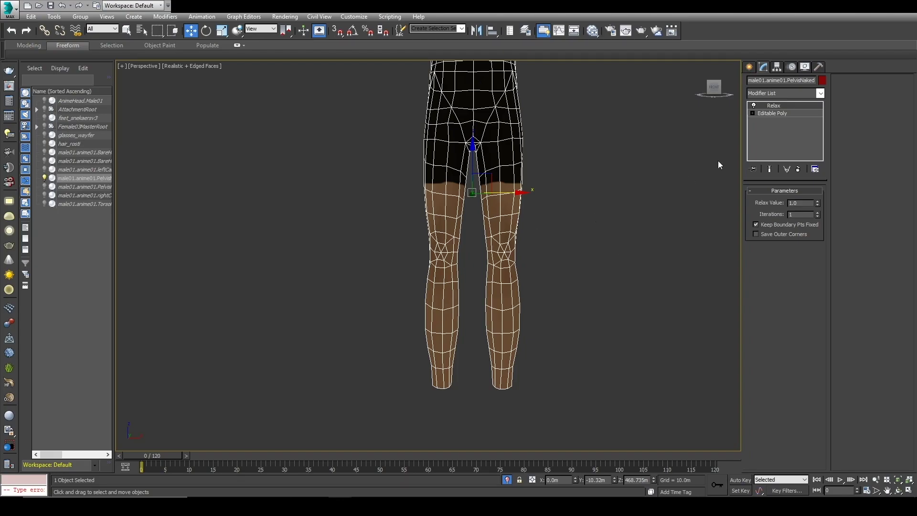
middle_drag(589, 225, 561, 350)
drag(817, 204, 791, 223)
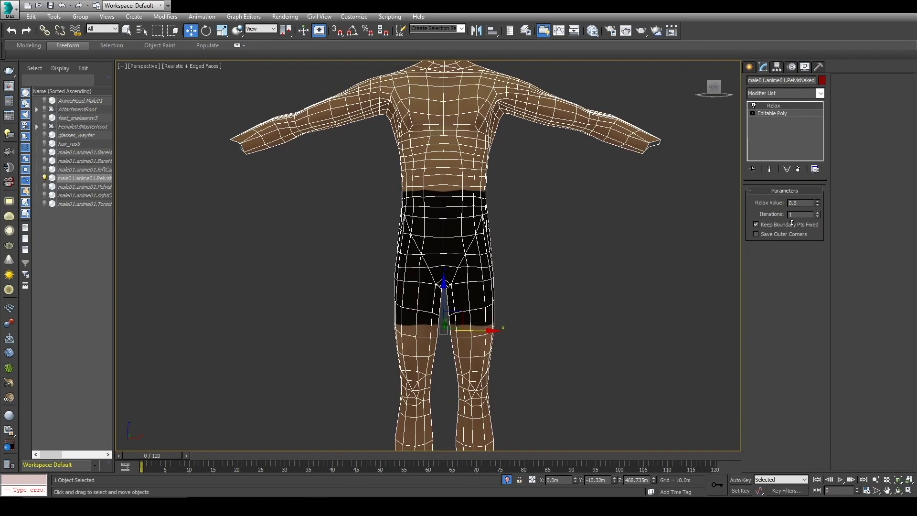
Add an Edit Poly modifier above the Relax modifier.
click(785, 94)
scroll(778, 120, down, 5)
click(778, 126)
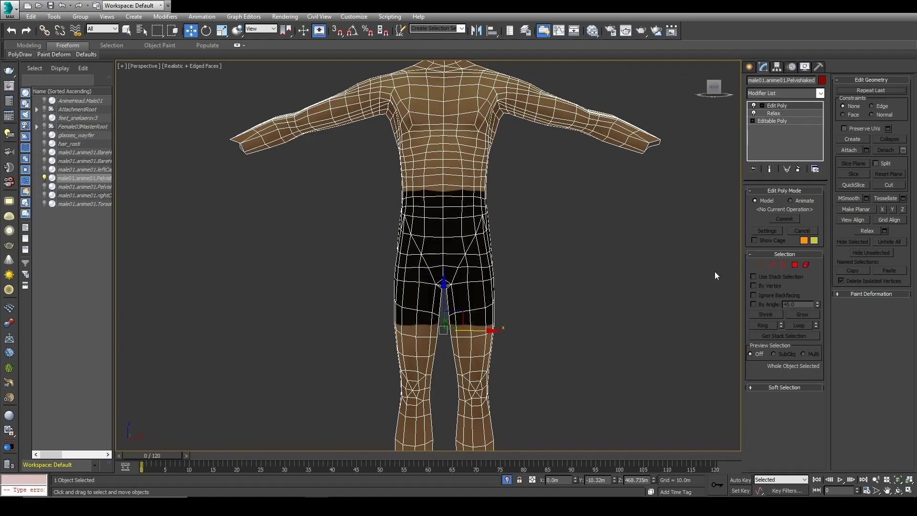
Nudge the four shoulder polygons beside the neck vertically, clear the selection, and compare with the base mesh.
click(794, 265)
alt+middle_drag(334, 160, 432, 239)
alt+middle_drag(431, 239, 525, 239)
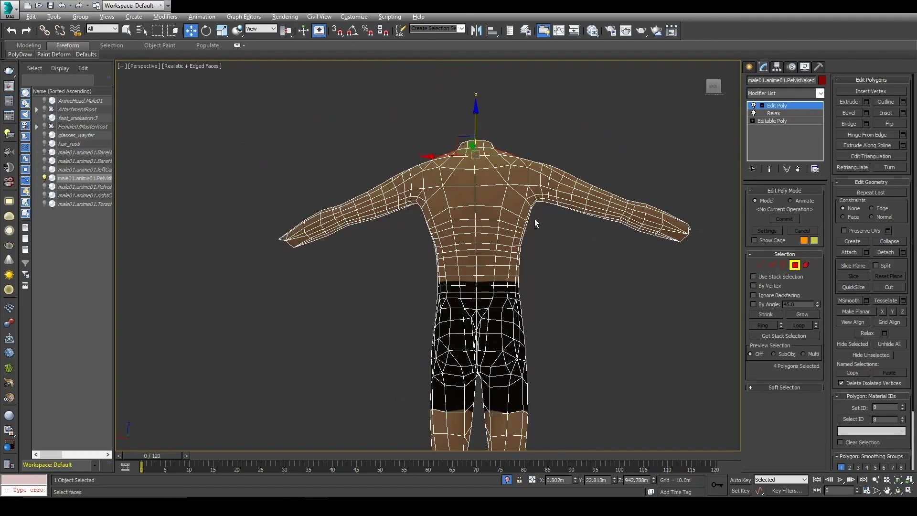
scroll(507, 149, up, 3)
drag(449, 136, 447, 135)
alt+middle_drag(446, 136, 606, 198)
click(605, 199)
alt+middle_drag(444, 194, 396, 174)
click(780, 121)
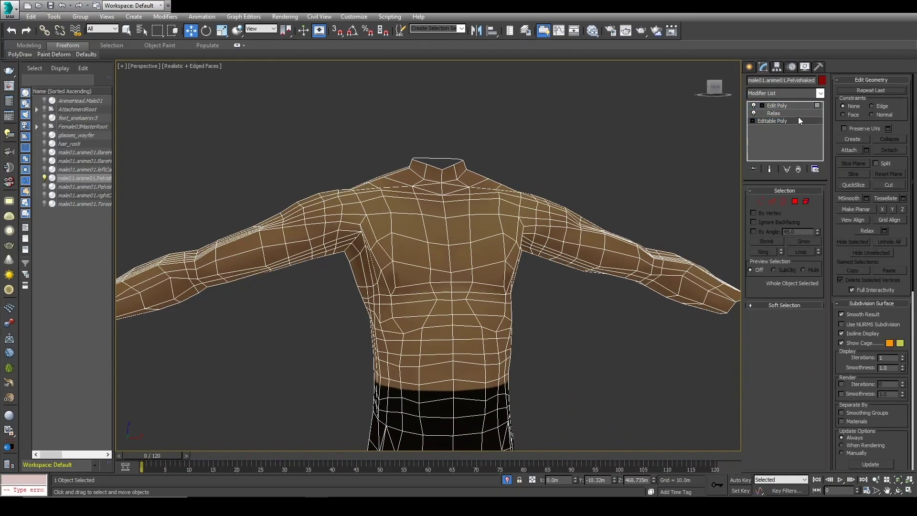
click(791, 104)
Select all polygons of the character's right arm from the wrist up to the shoulder in the Edit Poly modifier.
key(4)
alt+middle_drag(397, 201, 449, 186)
scroll(523, 216, down, 4)
drag(508, 291, 434, 252)
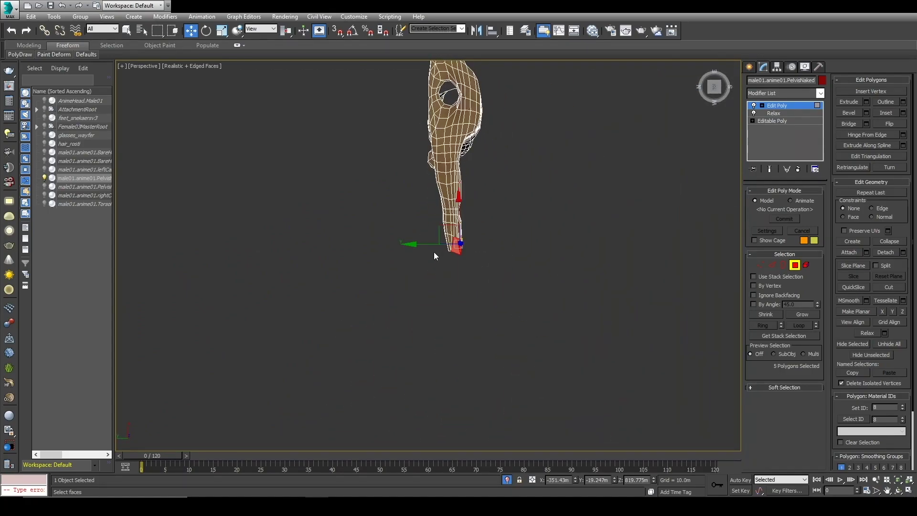
alt+middle_drag(392, 223, 515, 171)
drag(514, 171, 374, 284)
alt+middle_drag(374, 285, 363, 322)
scroll(438, 229, up, 5)
alt+middle_drag(439, 229, 416, 138)
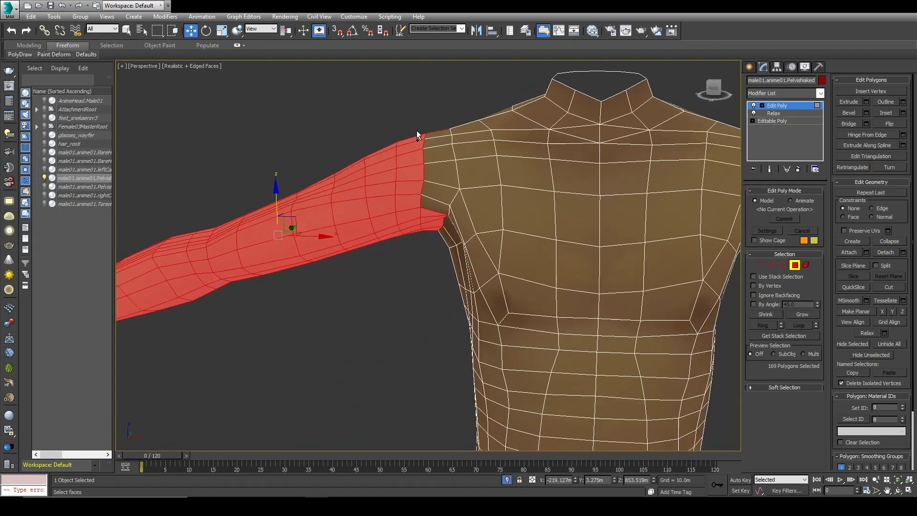
drag(421, 257, 421, 257)
scroll(407, 323, down, 4)
alt+middle_drag(407, 324, 573, 173)
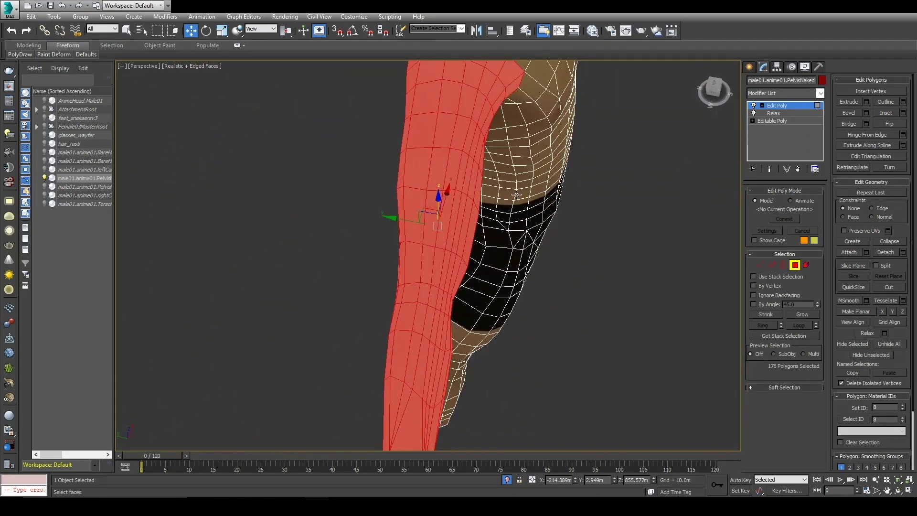
Add an FFD(box) modifier to the selected arm polygons and set its lattice to 10x2x10 points.
scroll(518, 193, down, 3)
click(801, 92)
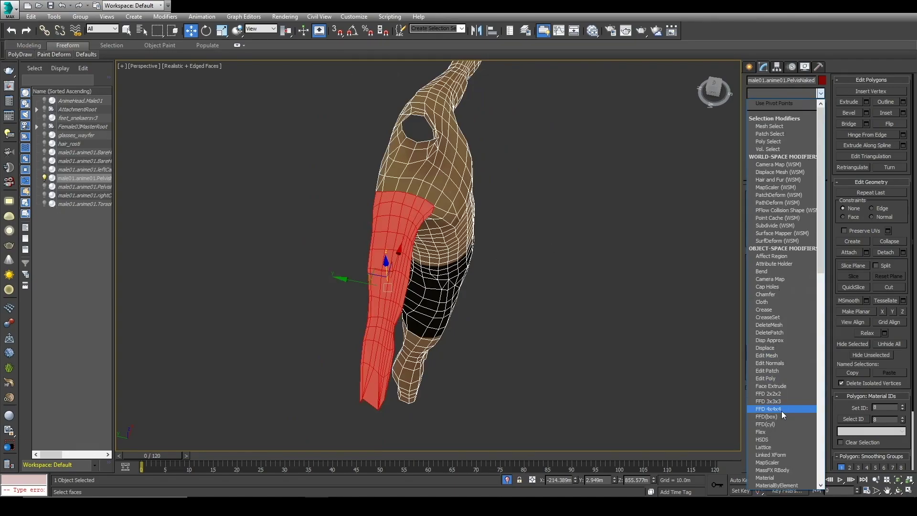
click(781, 416)
click(793, 216)
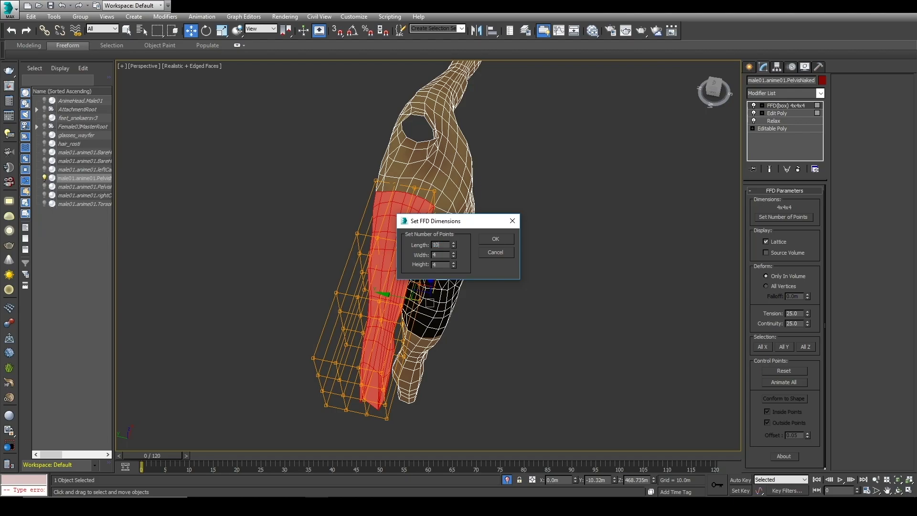
click(507, 237)
alt+middle_drag(507, 237, 378, 124)
scroll(379, 125, up, 2)
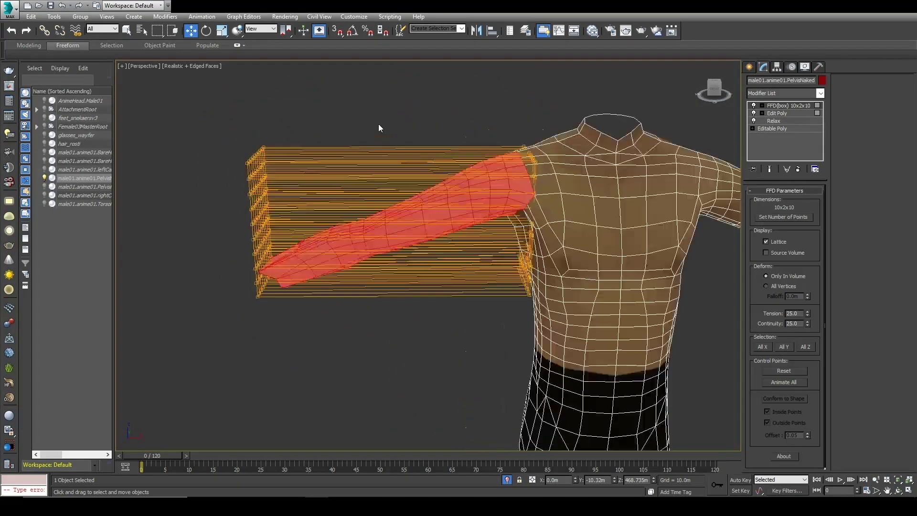
Change the FFD lattice around the arm to 2 points in length, 10 in width and 2 in height.
click(783, 217)
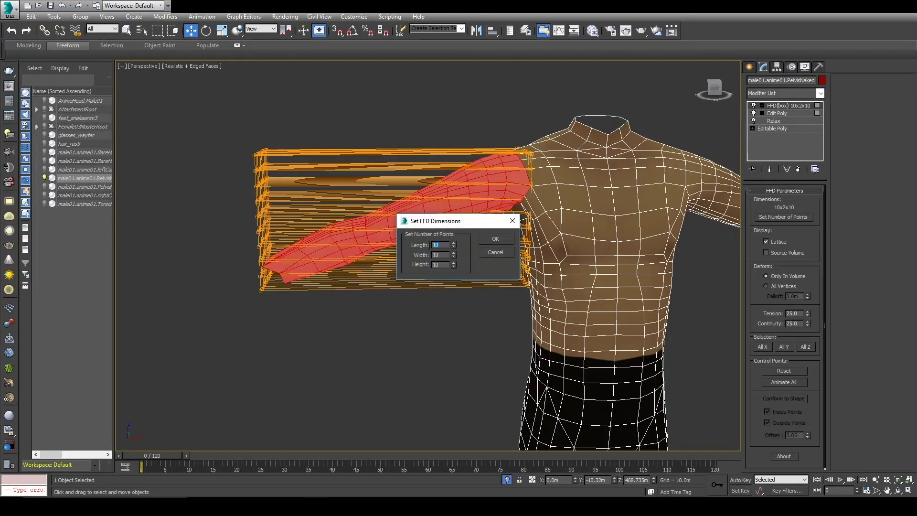
text(2)
key(Tab)
key(Tab)
click(510, 238)
mouse_move(420, 282)
alt+middle_down()
mouse_move(503, 274)
mouse_move(411, 279)
alt+middle_up()
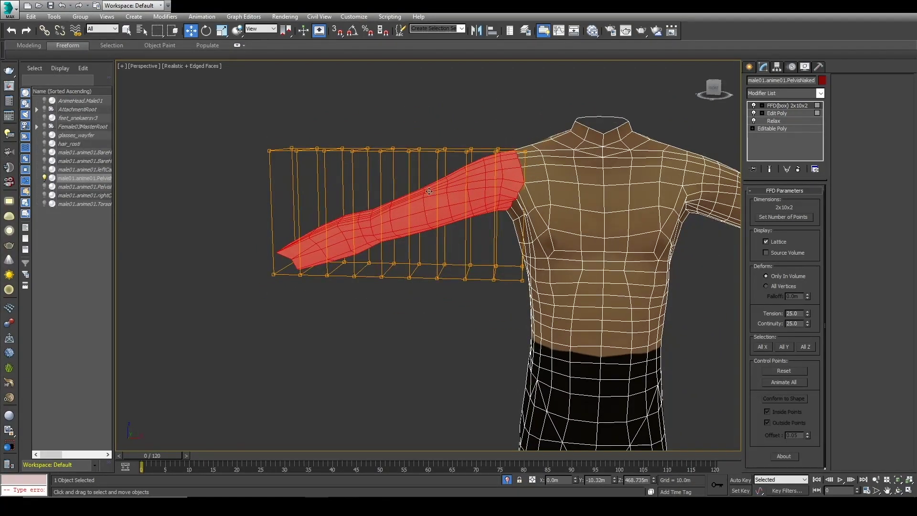
Raise the arm's FFD lattice height to 5 points, giving a 2x10x5 lattice.
click(777, 218)
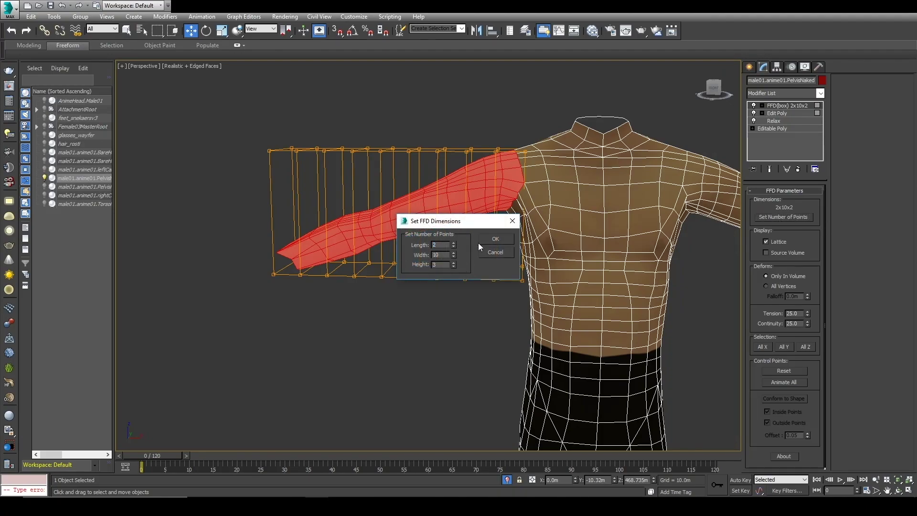
key(Return)
click(798, 219)
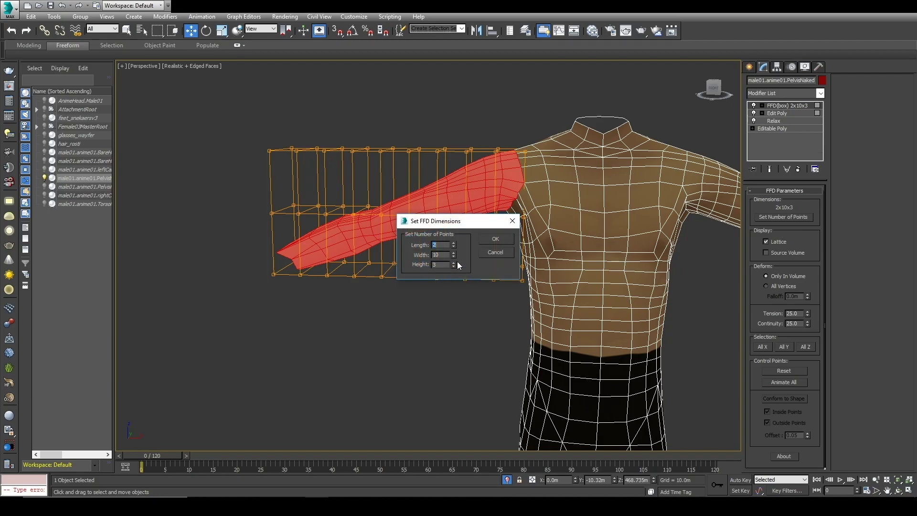
click(452, 262)
click(494, 239)
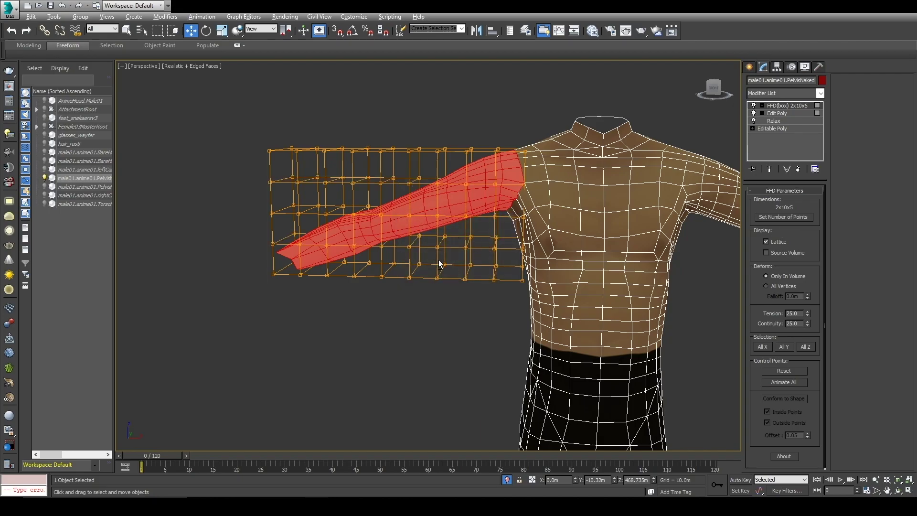
Raise the upper FFD control points just above the right shoulder.
alt+middle_drag(436, 262, 444, 256)
scroll(468, 168, up, 3)
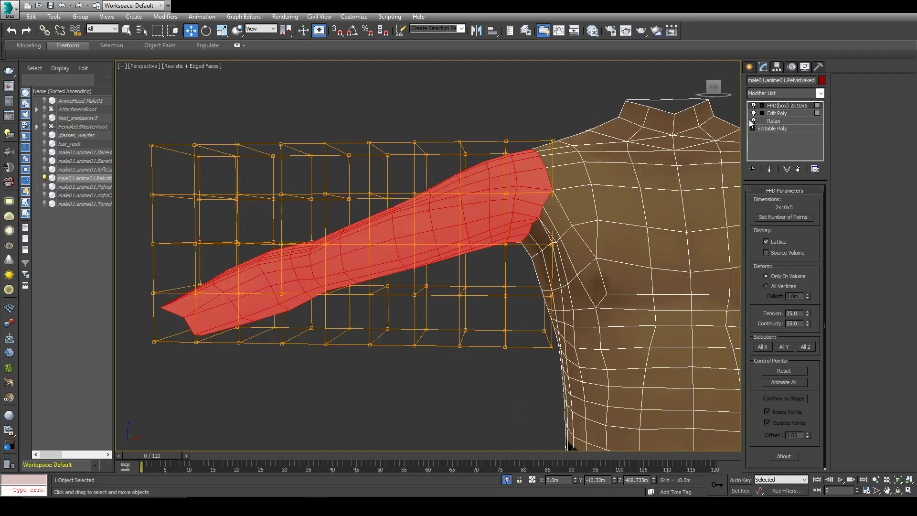
click(761, 106)
key(1)
drag(446, 164, 446, 165)
alt+middle_drag(447, 165, 492, 187)
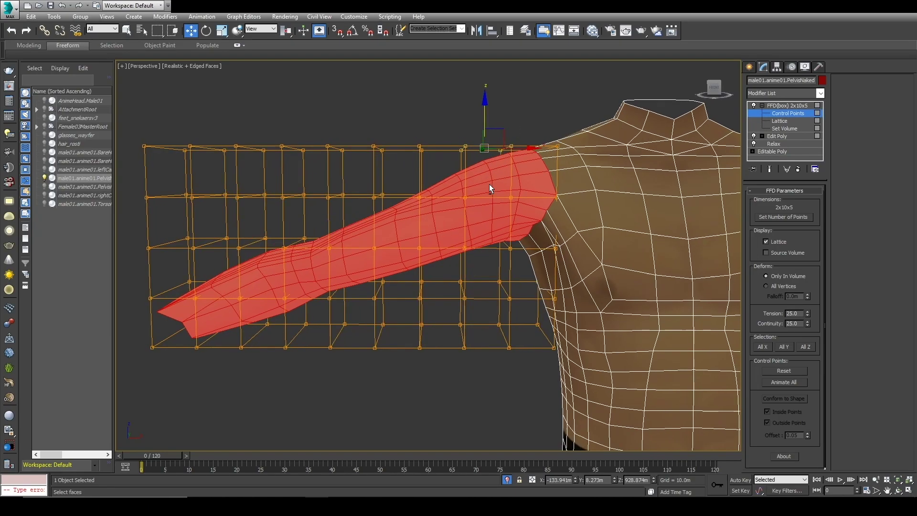
drag(485, 110, 485, 98)
Try to move the lattice control points beside the right upper arm, and undo the move.
drag(402, 135, 432, 210)
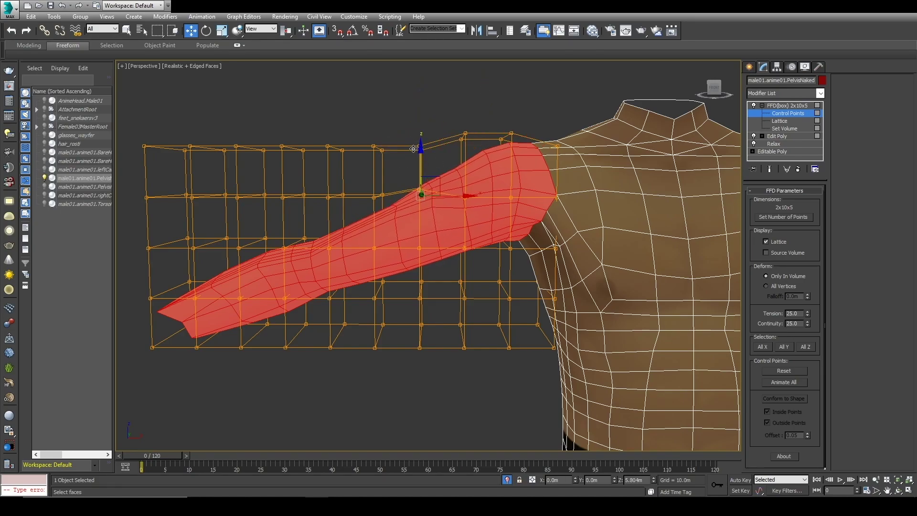
alt+middle_drag(426, 241, 526, 339)
drag(479, 176, 449, 191)
key(ctrl+z)
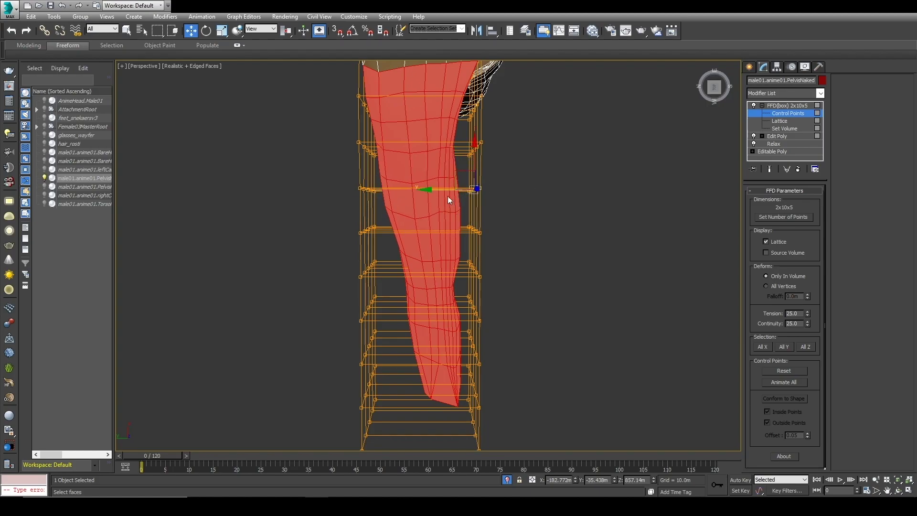
Set the FFD lattice length to 5 points, making the lattice 5x10x5.
click(773, 218)
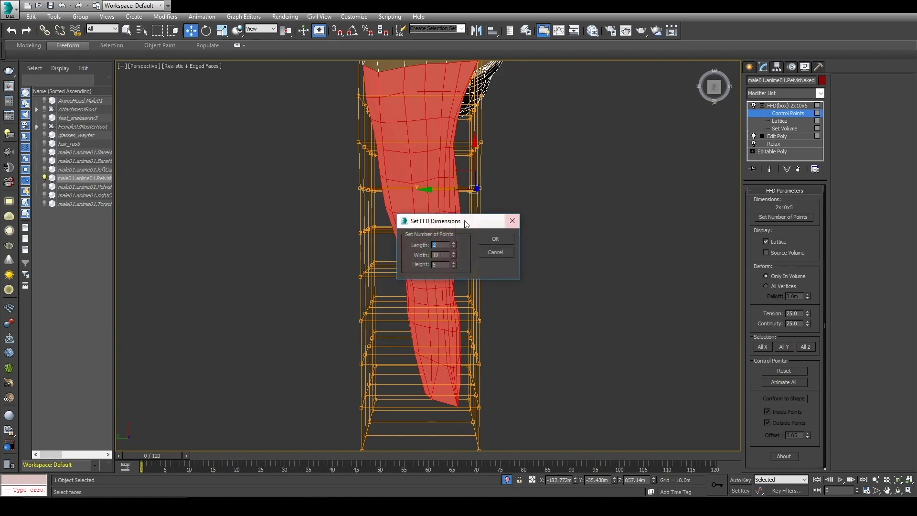
click(453, 242)
click(453, 243)
click(495, 238)
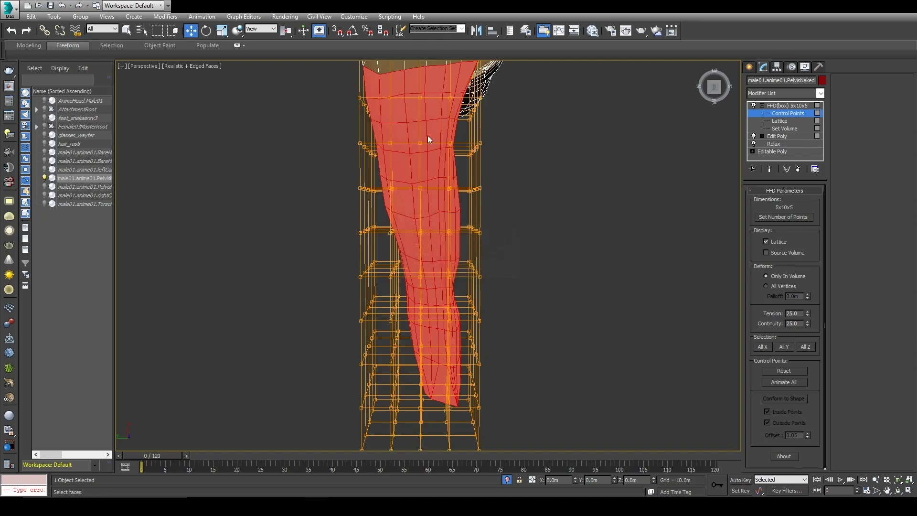
Shift the lattice control points along the front side of the right upper arm and elbow to reshape its contour.
middle_drag(556, 185, 529, 234)
drag(411, 254, 412, 232)
drag(407, 193, 419, 154)
middle_drag(438, 239, 447, 153)
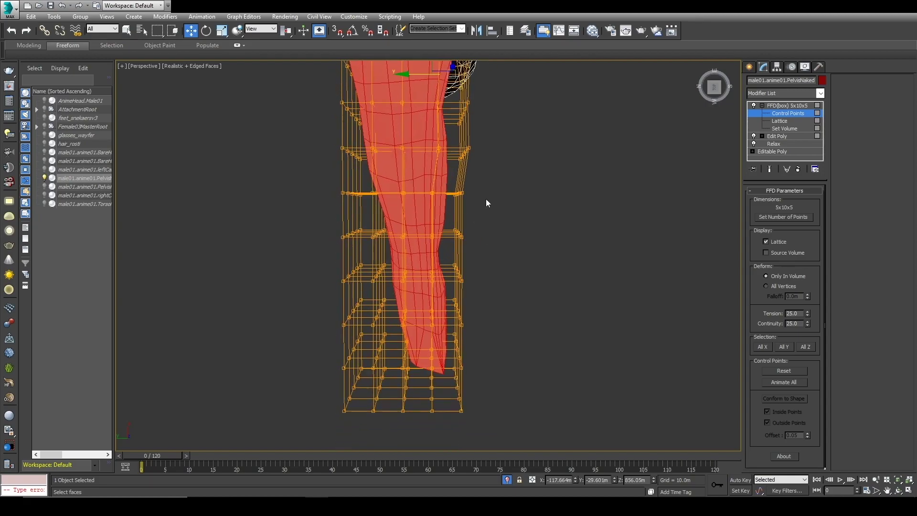
drag(419, 214, 420, 214)
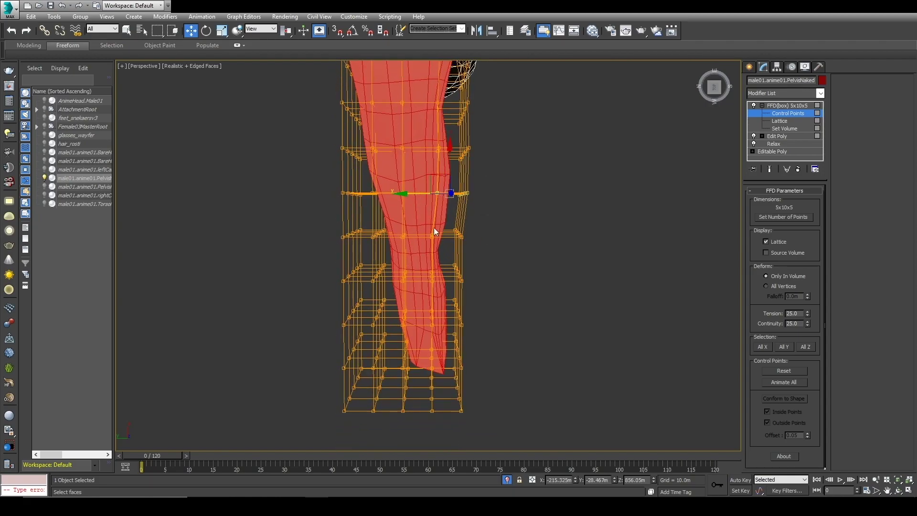
drag(426, 250, 426, 250)
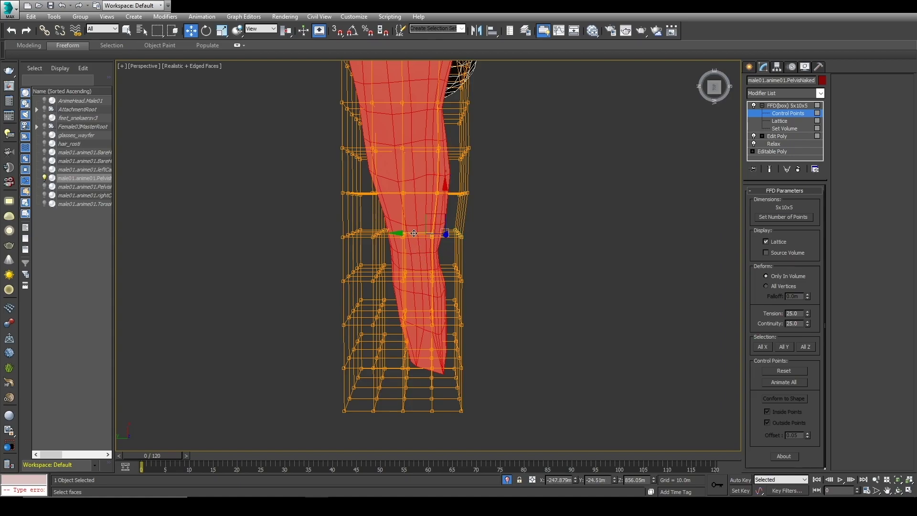
alt+middle_drag(413, 233, 449, 181)
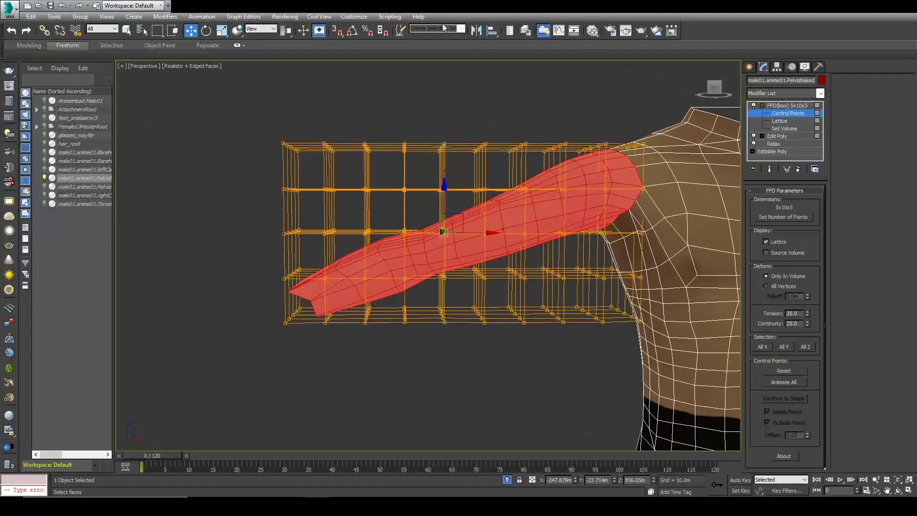
Move the lattice control points at the front and back of the right forearm to adjust its thickness.
alt+middle_drag(379, 274, 471, 271)
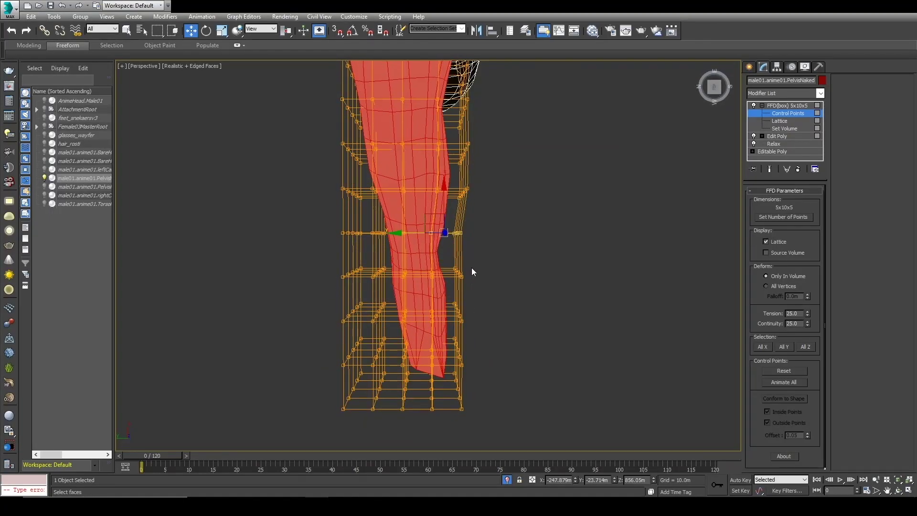
mouse_move(425, 285)
mouse_down()
mouse_move(414, 270)
mouse_move(422, 268)
mouse_up()
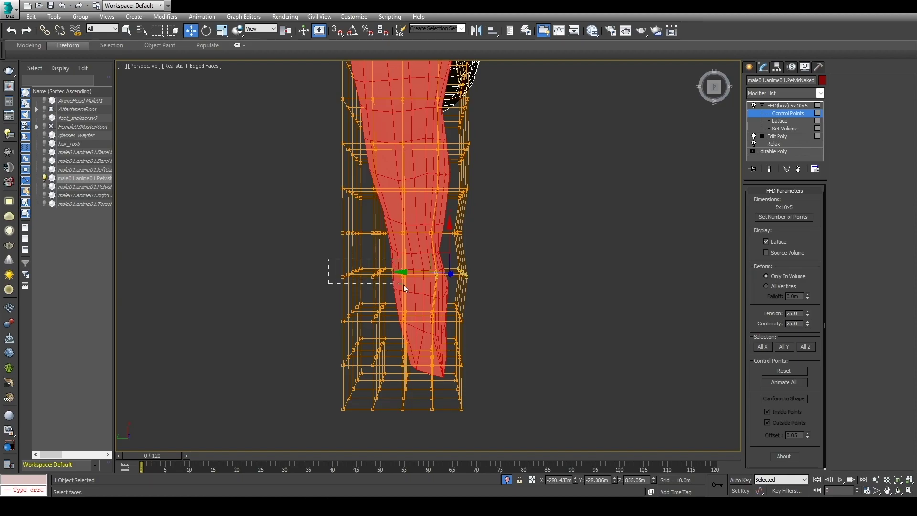
drag(322, 255, 337, 272)
alt+middle_drag(337, 271, 419, 298)
drag(374, 312, 370, 312)
alt+middle_drag(389, 276, 428, 238)
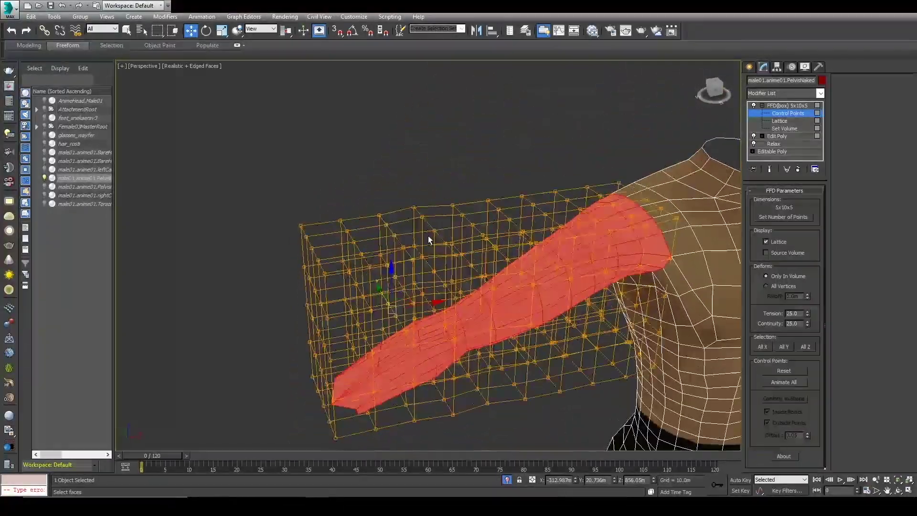
scroll(429, 237, down, 3)
alt+middle_drag(374, 311, 313, 262)
scroll(392, 213, up, 3)
alt+middle_drag(403, 225, 416, 234)
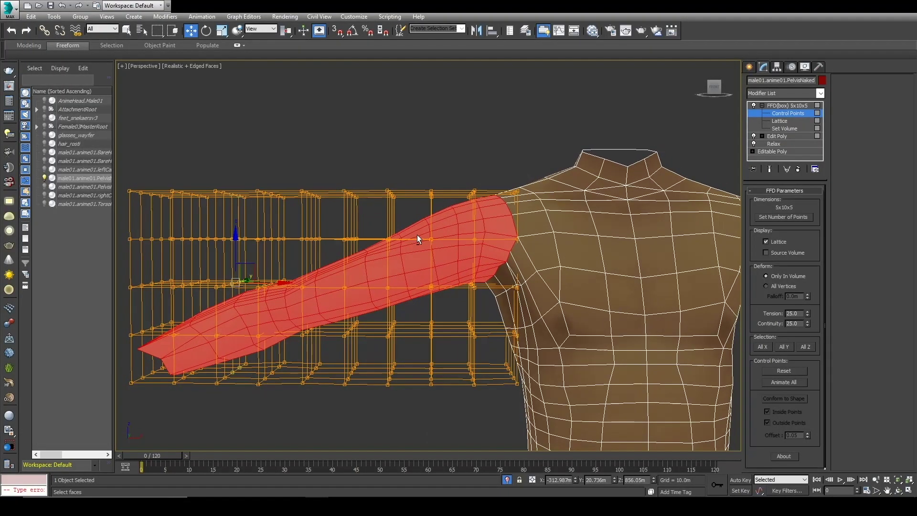
Try to raise the top lattice control points above the right shoulder.
drag(451, 206, 480, 208)
drag(447, 165, 447, 154)
right_click(447, 154)
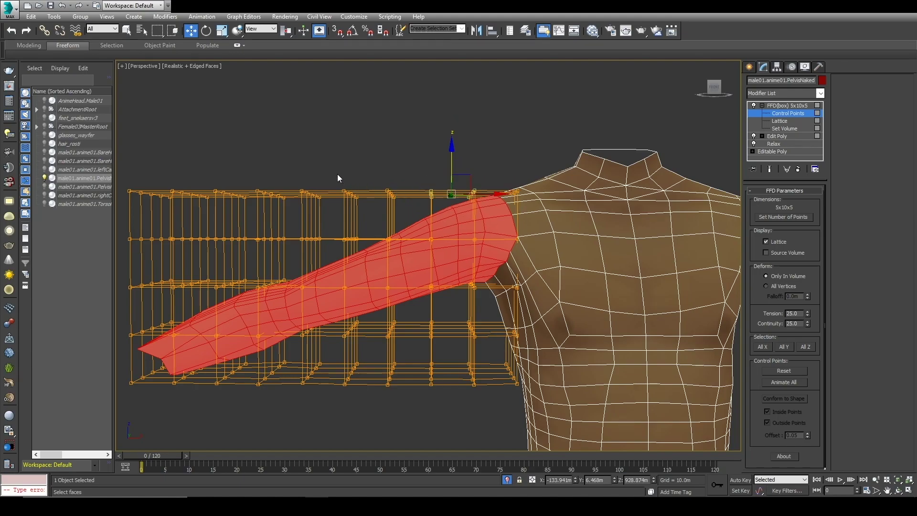
drag(493, 211, 491, 208)
drag(414, 164, 414, 151)
right_click(413, 151)
Lower the lattice control points beneath the right upper arm, and leave control-point editing.
drag(471, 283, 427, 281)
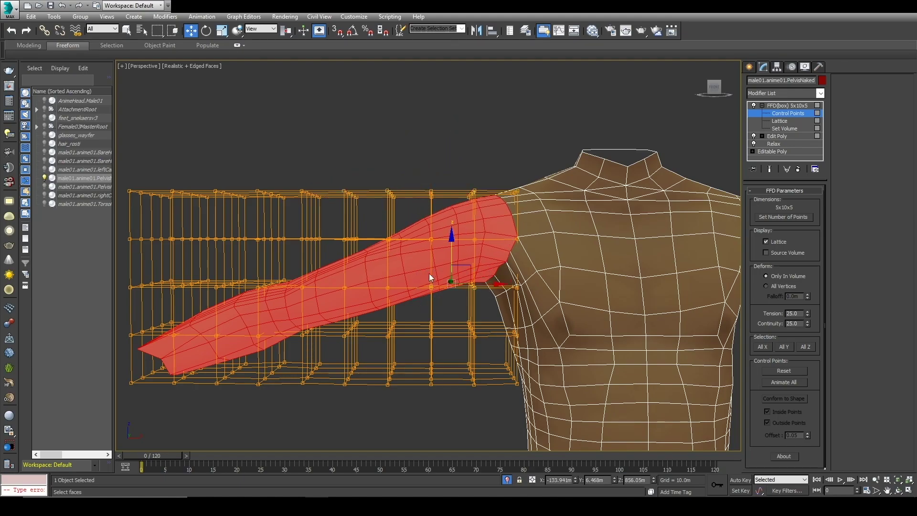
middle_drag(484, 346, 448, 258)
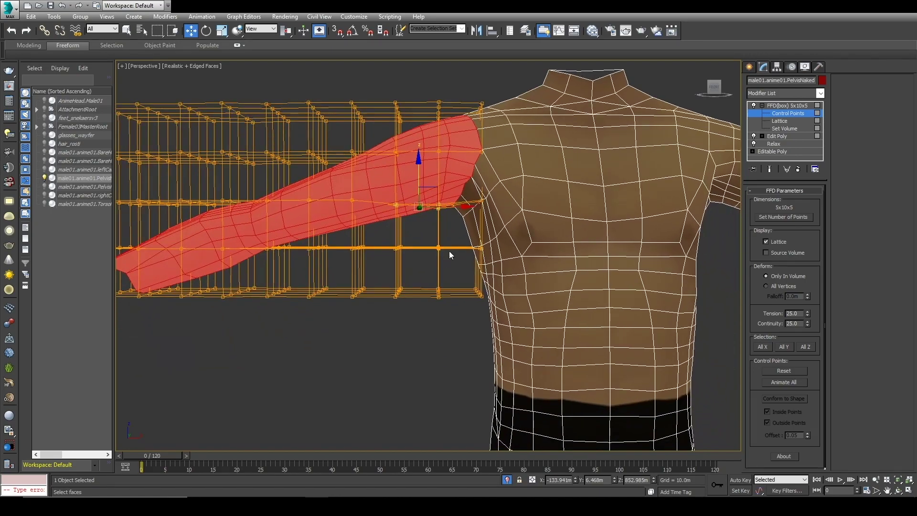
drag(376, 259, 375, 258)
drag(409, 193, 380, 211)
drag(371, 193, 343, 213)
drag(357, 161, 356, 171)
alt+middle_drag(386, 220, 573, 317)
scroll(361, 355, down, 3)
middle_drag(361, 356, 324, 352)
click(762, 106)
alt+middle_drag(372, 311, 478, 329)
alt+middle_drag(274, 310, 703, 232)
Copy the FFD(box) modifier and add a new Edit Poly modifier above it at polygon level.
right_click(796, 106)
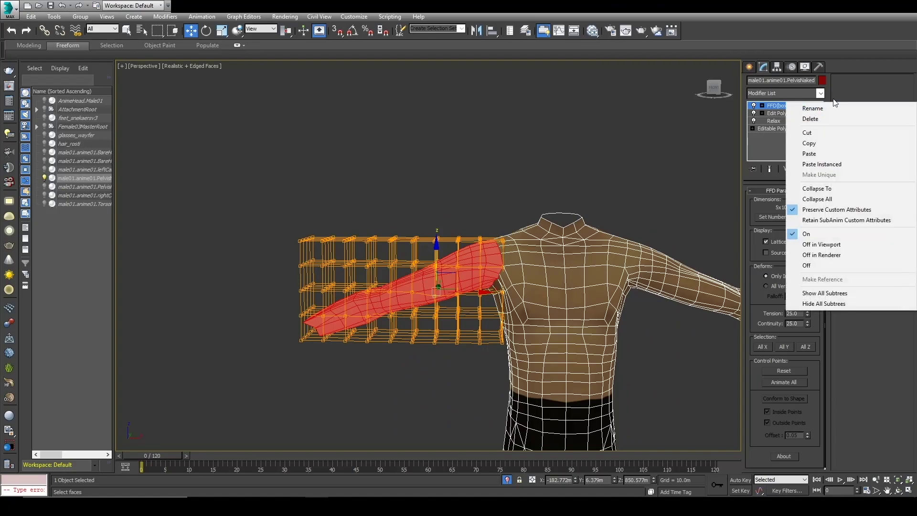
click(812, 143)
middle_drag(683, 296, 500, 286)
click(775, 93)
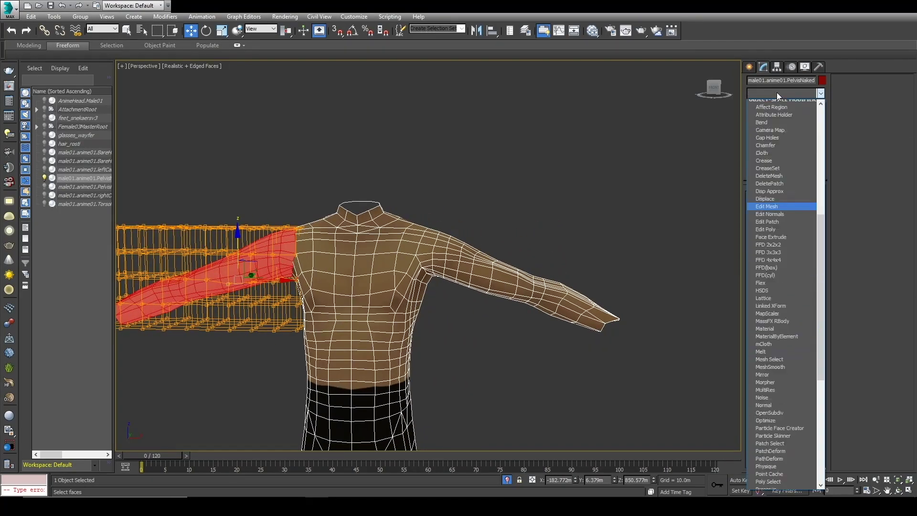
click(775, 124)
click(794, 266)
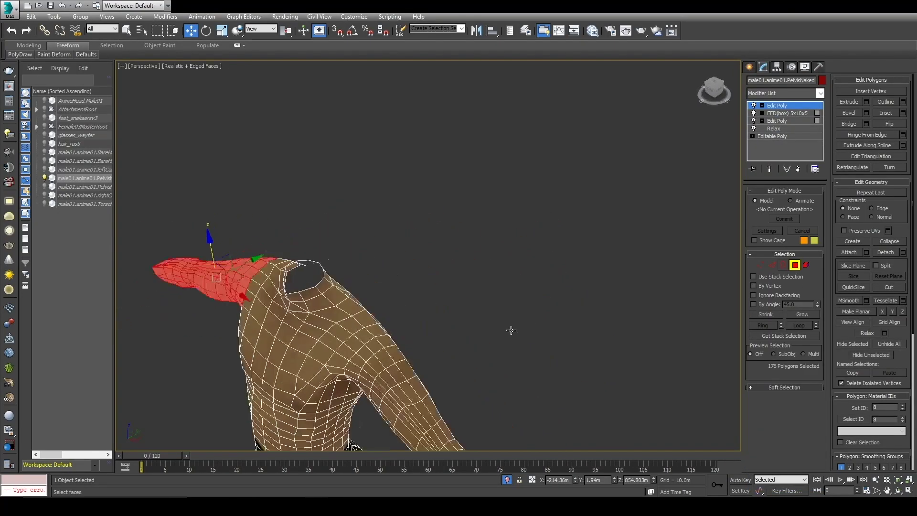
Select the polygons at the end of the character's left arm and grow the selection up to the shoulder.
alt+middle_drag(512, 329, 545, 212)
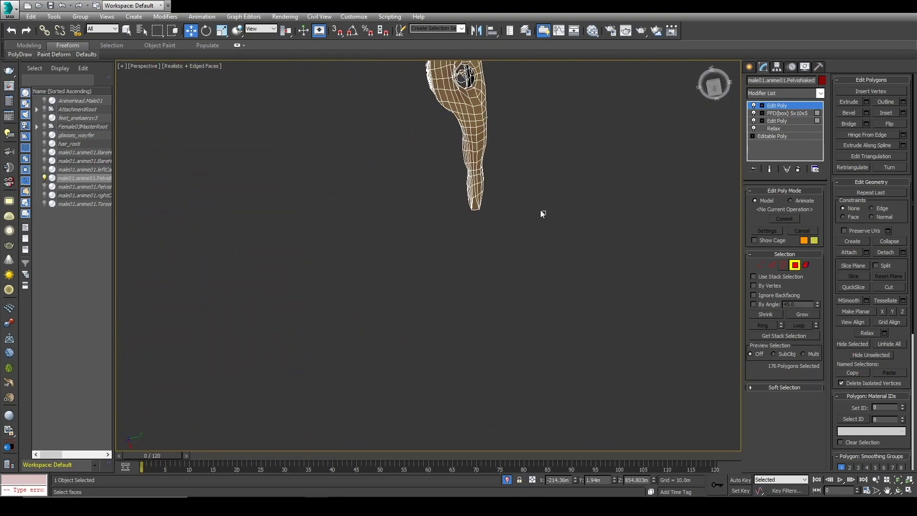
drag(545, 191, 545, 191)
alt+middle_drag(545, 191, 529, 253)
click(803, 313)
click(804, 314)
click(803, 315)
click(803, 314)
click(803, 314)
click(803, 314)
alt+middle_drag(594, 300, 407, 259)
Try pasting the copied FFD modifier onto the left arm selection, and remove it from the stack.
right_click(788, 107)
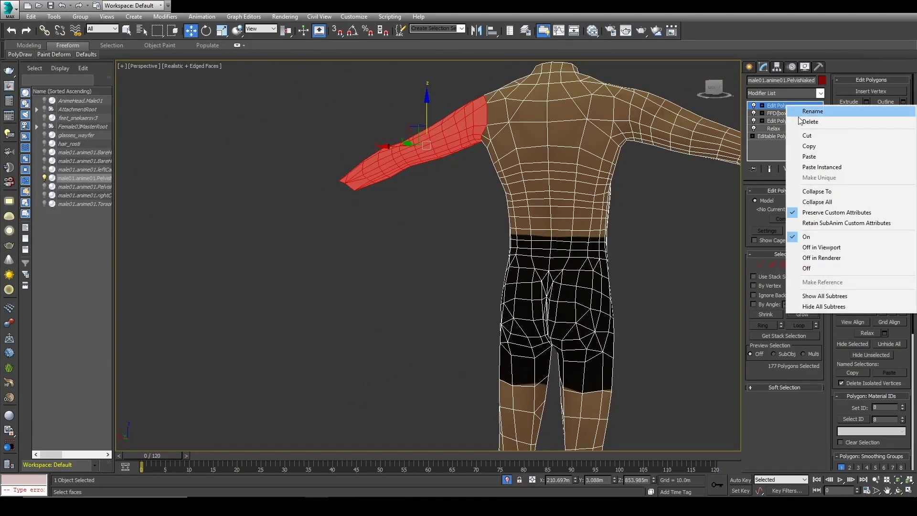
click(825, 158)
middle_drag(555, 249, 482, 333)
scroll(483, 334, down, 4)
click(797, 169)
Delete the upper Edit Poly modifier and the right arm's FFD(box) modifier from the stack.
alt+middle_drag(630, 306, 587, 267)
scroll(562, 299, up, 5)
scroll(558, 320, down, 5)
middle_drag(391, 267, 488, 318)
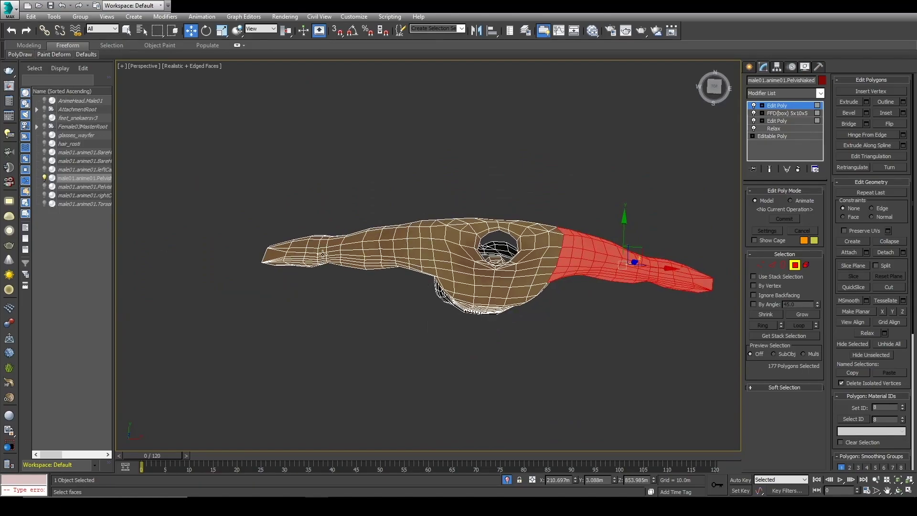
alt+middle_drag(422, 262, 427, 213)
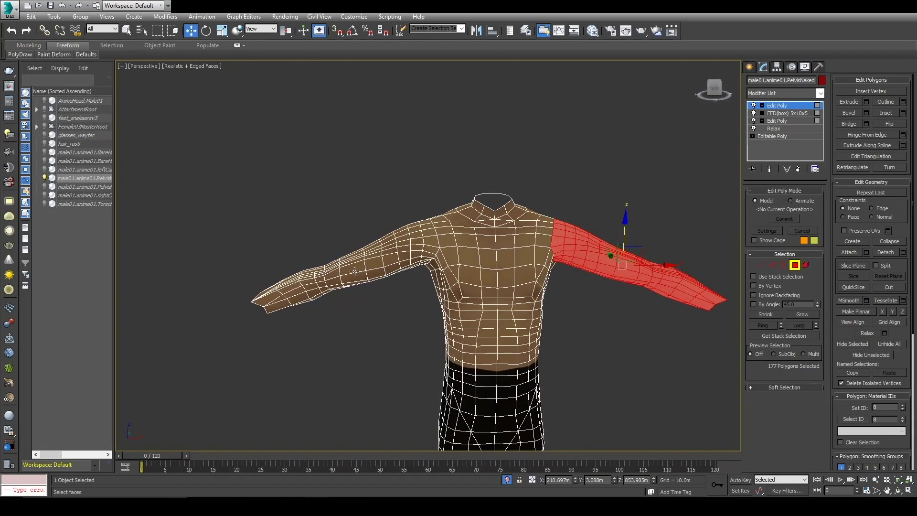
click(797, 170)
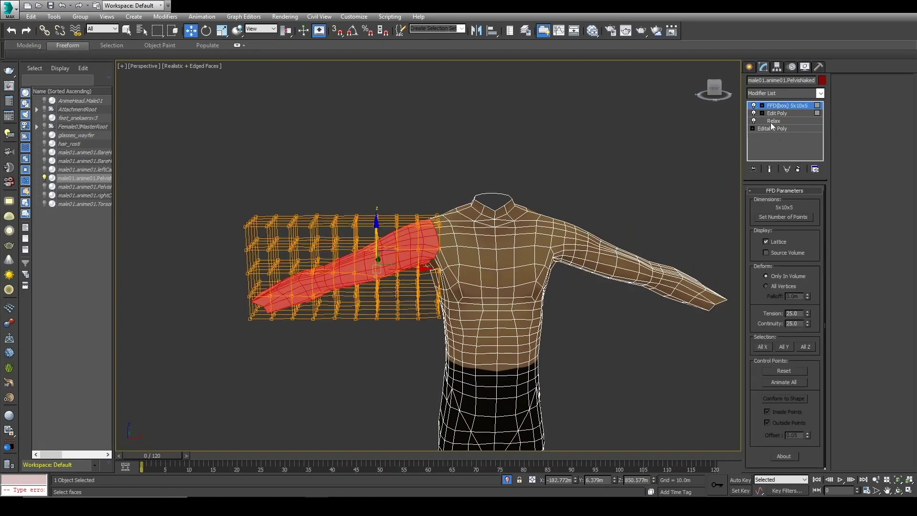
alt+middle_drag(525, 253, 589, 294)
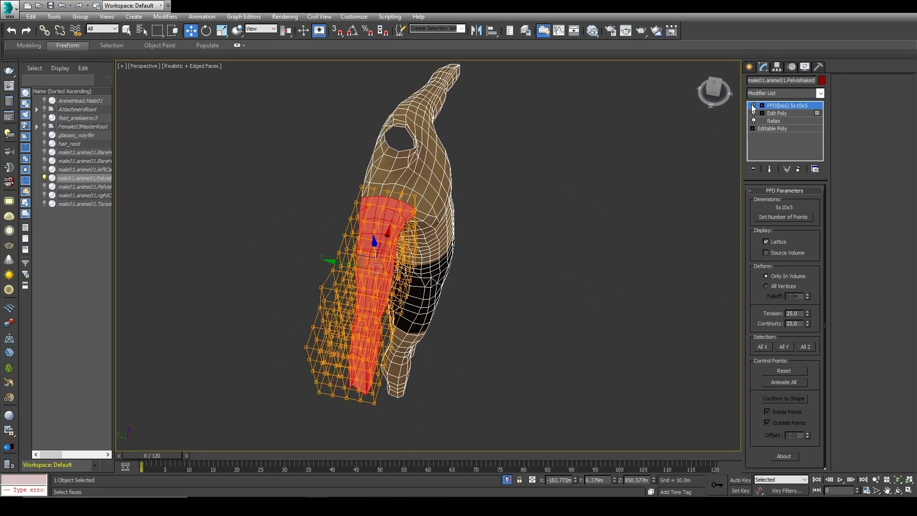
click(796, 169)
alt+middle_drag(647, 196, 464, 182)
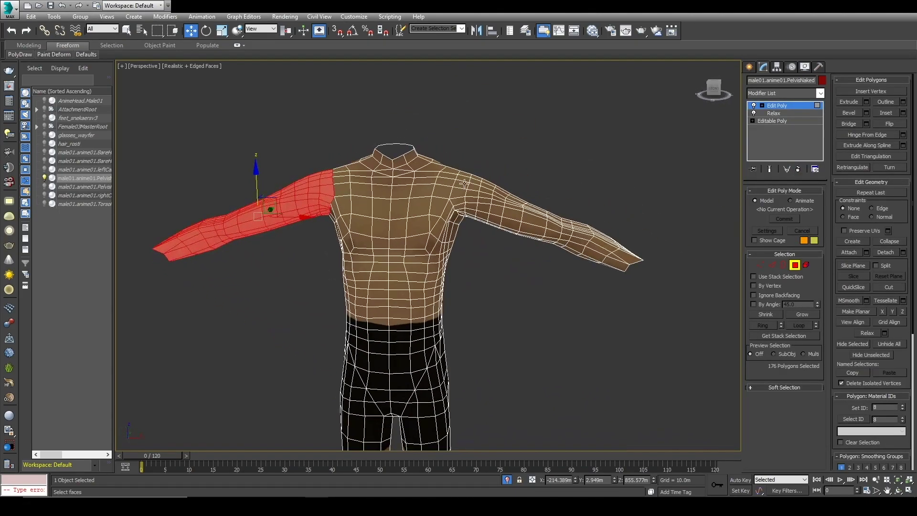
Select the six polygons of the character's right pectoral at the base Editable Poly level.
click(783, 120)
alt+middle_drag(506, 258, 587, 287)
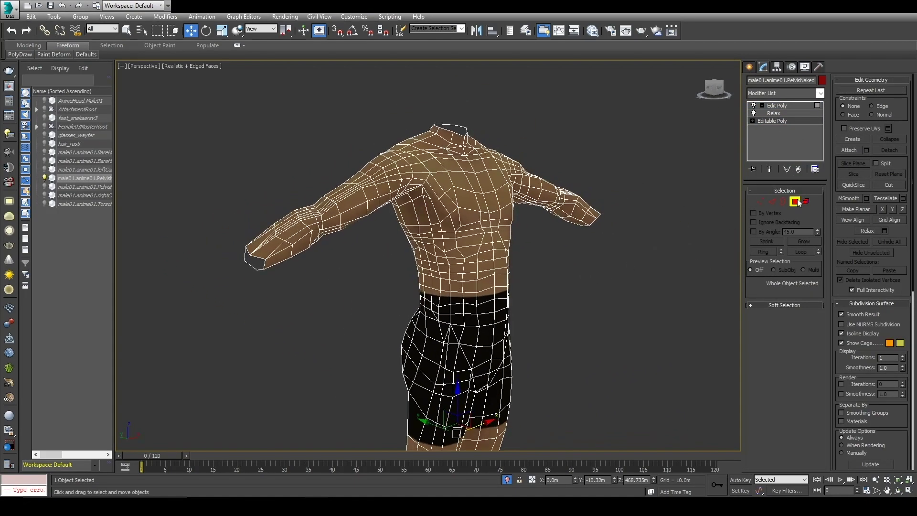
scroll(510, 226, up, 4)
click(418, 207)
ctrl+click(425, 232)
ctrl+click(395, 210)
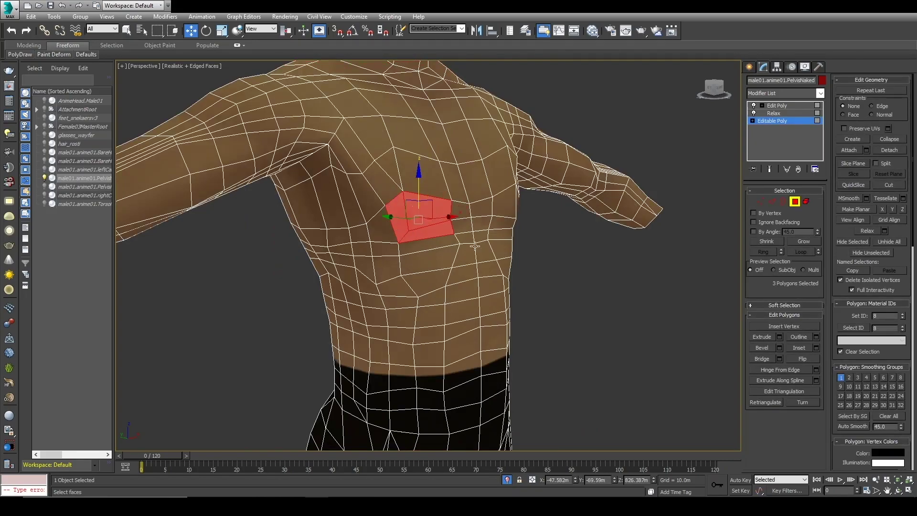
alt+middle_drag(455, 235, 417, 253)
key(q)
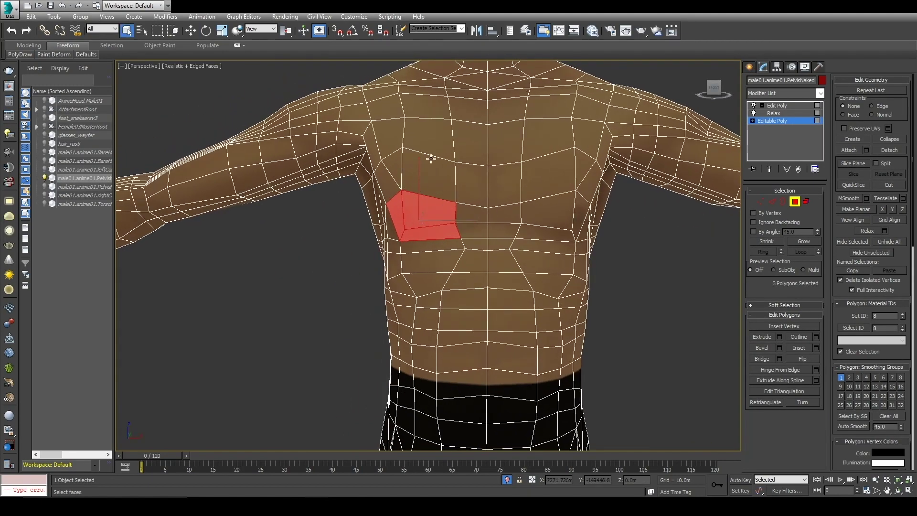
ctrl+click(427, 179)
ctrl+click(394, 173)
ctrl+click(388, 193)
Add the six matching polygons of the left pectoral to the selection and activate the Move tool.
ctrl+click(571, 230)
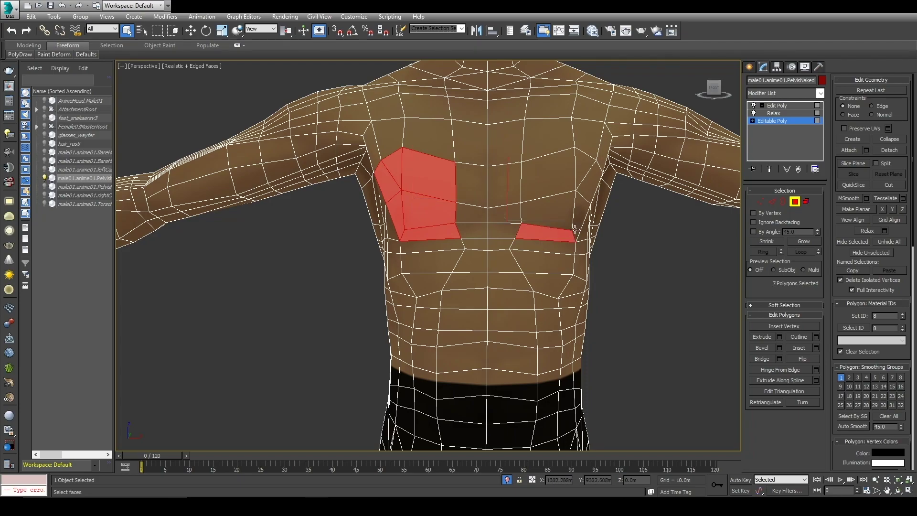
ctrl+click(580, 223)
ctrl+click(552, 207)
ctrl+click(563, 175)
ctrl+click(579, 178)
ctrl+click(582, 194)
alt+middle_drag(546, 247, 612, 316)
key(w)
scroll(576, 278, down, 5)
alt+click(604, 266)
scroll(587, 260, up, 3)
alt+middle_drag(587, 260, 669, 271)
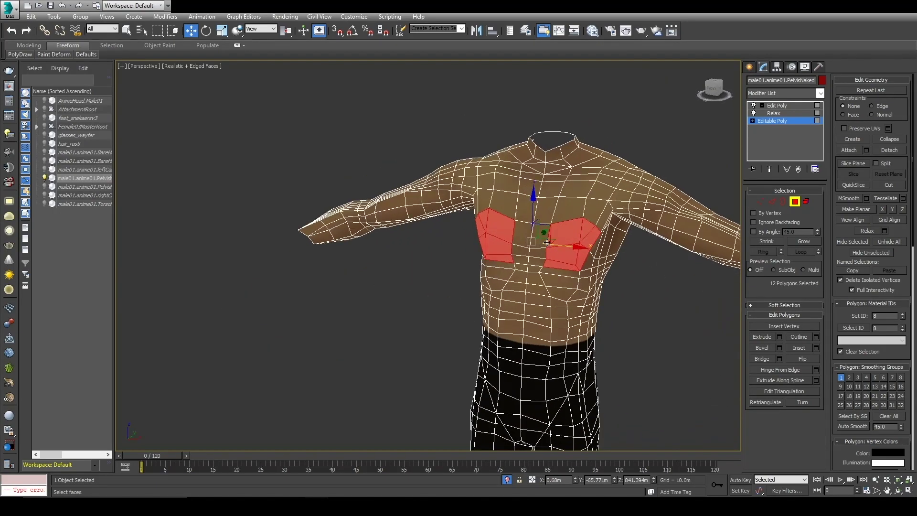
Add the sternum polygons between the pectorals to the selection and move the chest forward about 4.9 m along Y.
key(q)
ctrl+click(523, 234)
ctrl+click(535, 234)
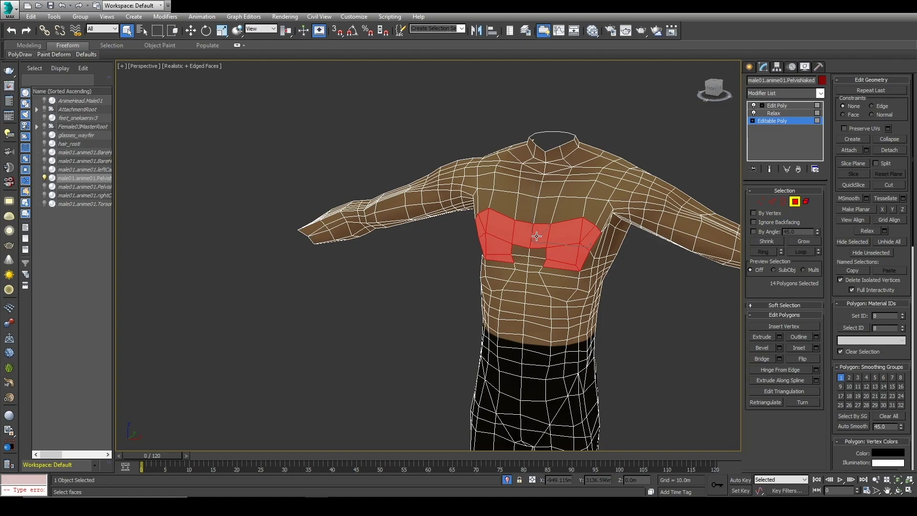
ctrl+click(525, 259)
key(w)
alt+middle_drag(525, 259, 568, 271)
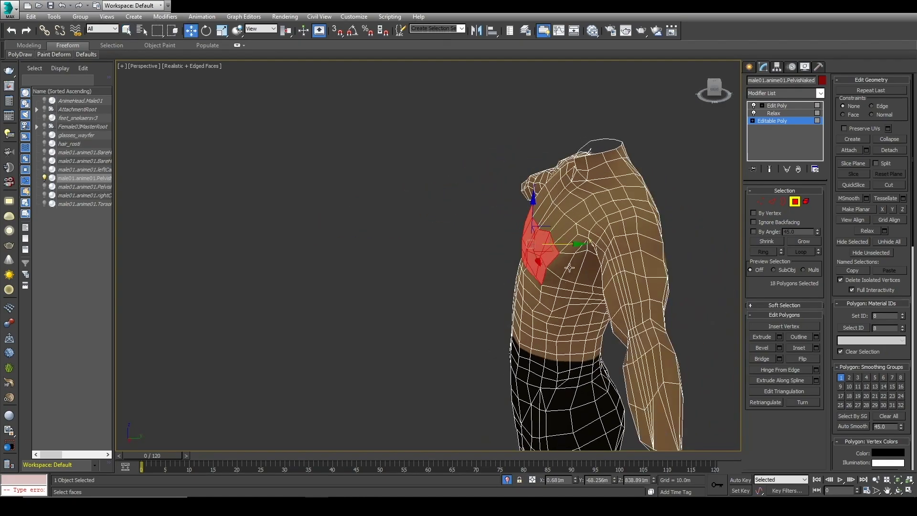
drag(564, 246, 561, 244)
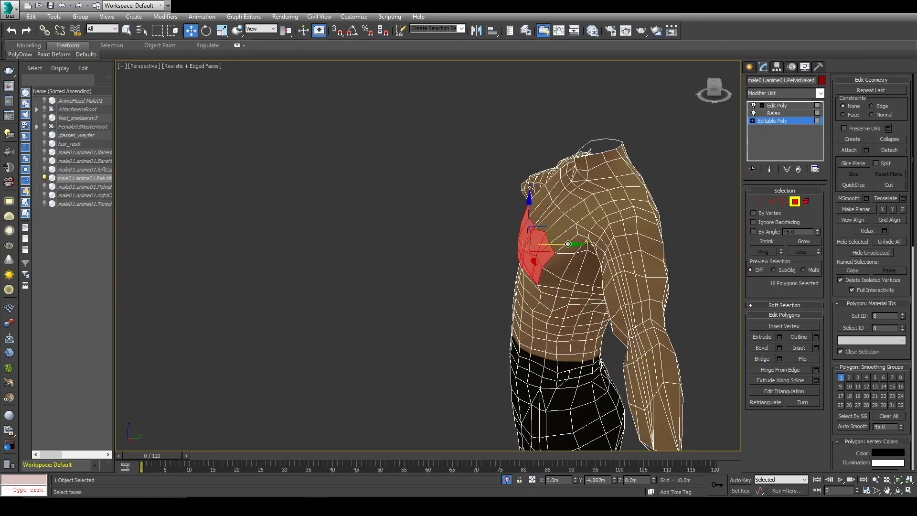
Compare the reshaped chest at the Relax and Editable Poly levels from several angles.
click(760, 198)
click(557, 252)
alt+middle_drag(557, 252, 631, 256)
click(781, 114)
alt+middle_drag(573, 293, 558, 330)
click(769, 121)
click(772, 114)
middle_drag(631, 320, 466, 223)
Switch to polygon editing in the Edit Poly modifier and select three polygons of the character's right pectoral.
click(769, 121)
key(4)
click(774, 106)
click(432, 222)
ctrl+click(436, 237)
ctrl+click(420, 228)
alt+middle_drag(448, 284, 413, 307)
scroll(413, 308, up, 4)
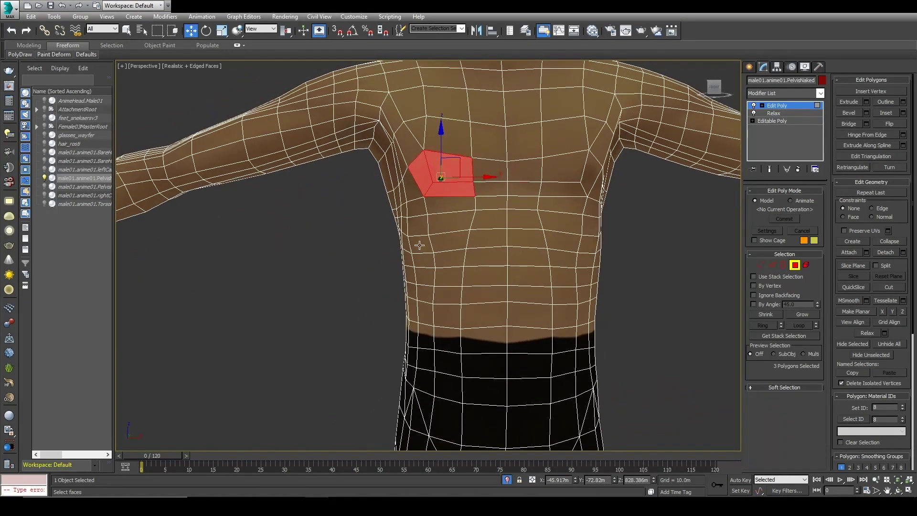
Try to box-select a band of polygons around the torso near the waistline.
middle_drag(443, 335, 424, 281)
drag(374, 278, 652, 282)
scroll(652, 283, down, 5)
alt+middle_drag(612, 319, 678, 318)
click(644, 316)
alt+middle_drag(584, 315, 501, 317)
scroll(604, 314, up, 3)
middle_drag(603, 313, 665, 165)
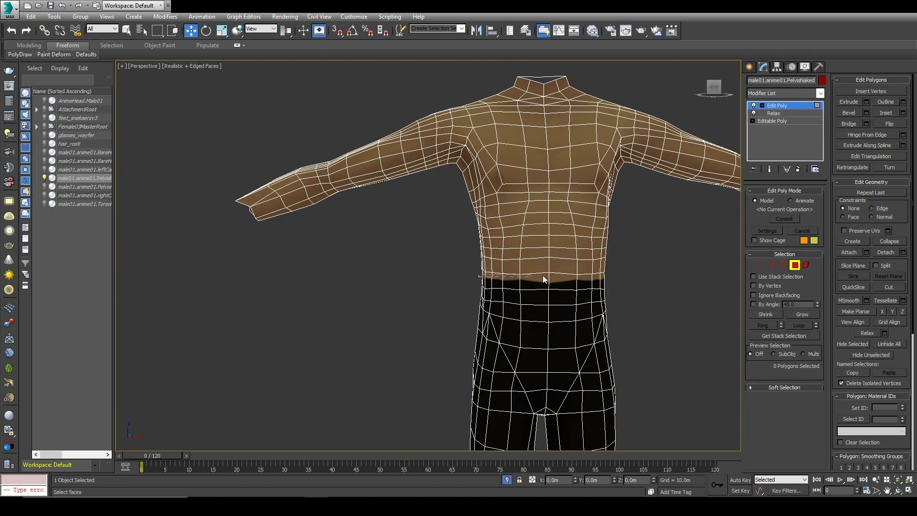
drag(533, 276, 625, 301)
ctrl+drag(506, 299, 472, 295)
alt+middle_drag(473, 295, 410, 271)
click(409, 271)
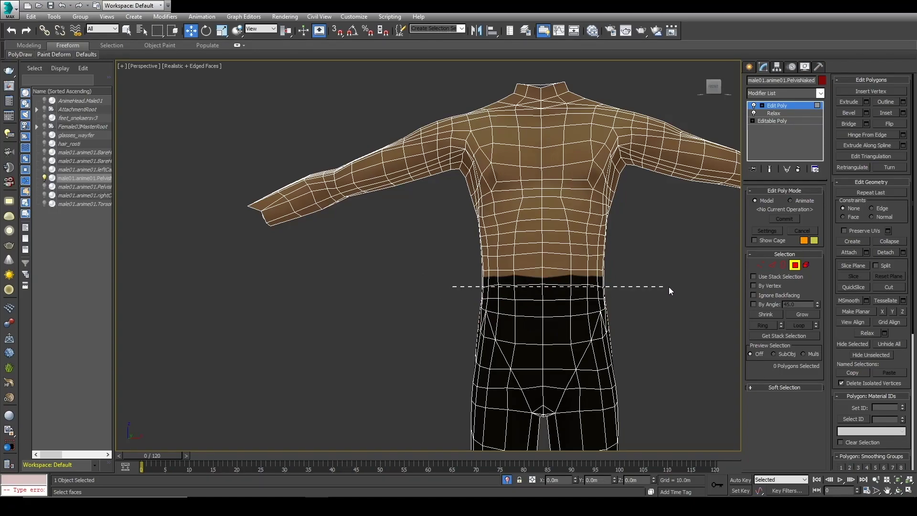
Select all torso polygons from below the chest down to the waistline, adding the missed ones on the sides and back.
drag(663, 221, 662, 220)
alt+middle_drag(662, 220, 592, 210)
ctrl+click(545, 204)
ctrl+click(519, 207)
alt+middle_drag(520, 210, 611, 277)
ctrl+click(562, 199)
ctrl+click(525, 196)
alt+middle_drag(443, 310, 606, 243)
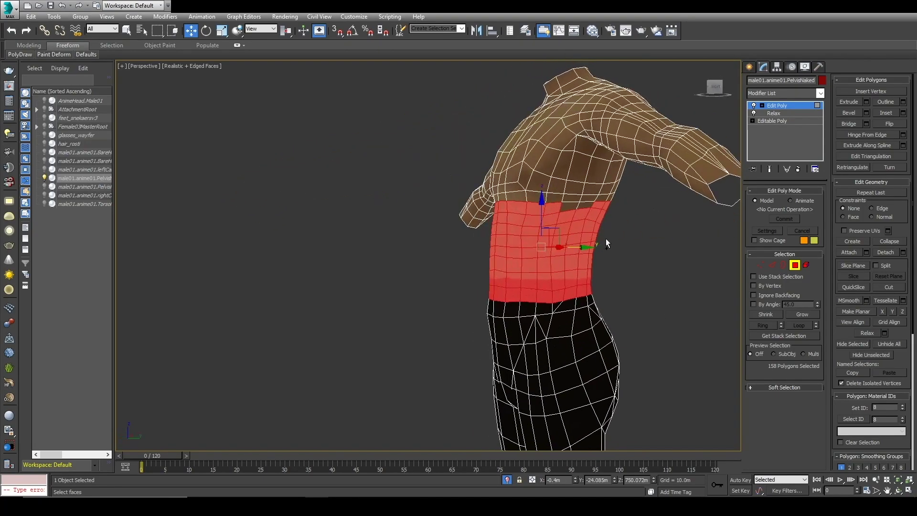
ctrl+click(585, 202)
key(q)
alt+middle_drag(448, 300, 831, 313)
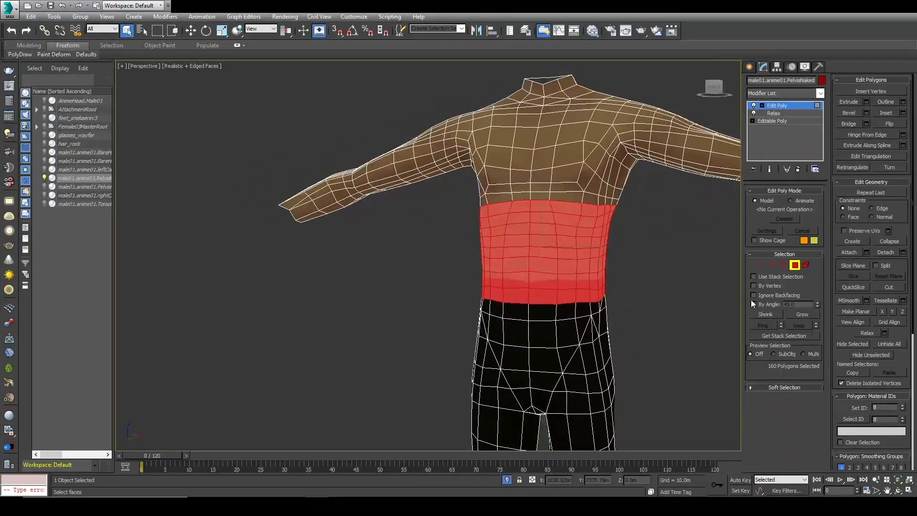
Apply an FFD(box) modifier to the abdomen selection and set its lattice to 10×2×10 points.
click(802, 93)
click(769, 416)
scroll(732, 337, up, 3)
click(801, 218)
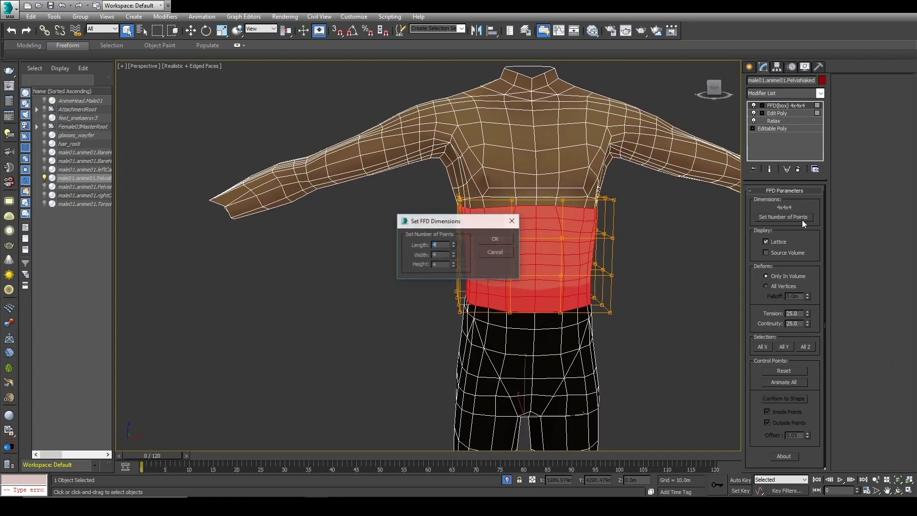
text(10)
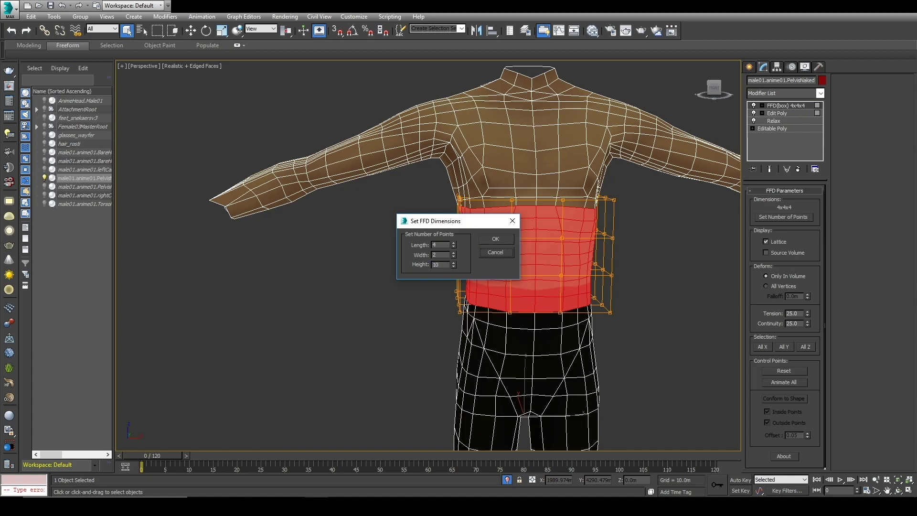
click(500, 236)
alt+middle_drag(722, 305, 567, 292)
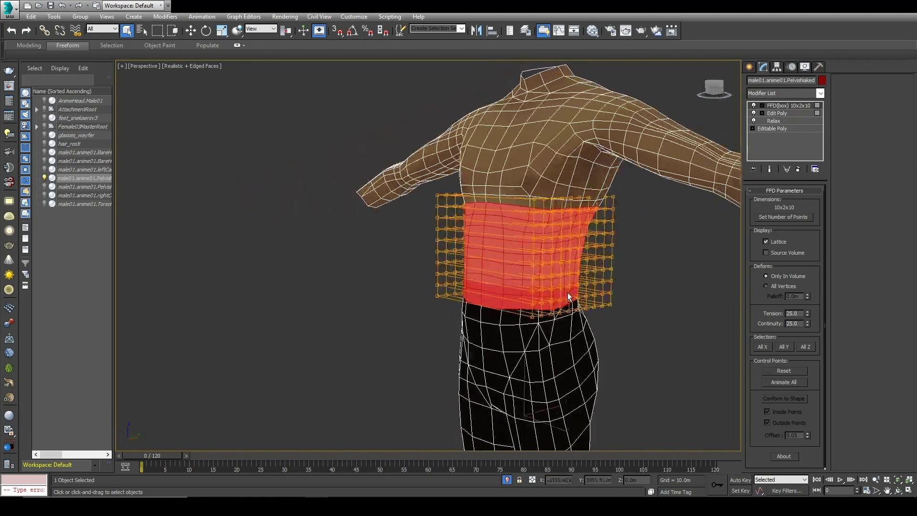
Set the abdomen FFD lattice to 4×4×10 points.
click(803, 217)
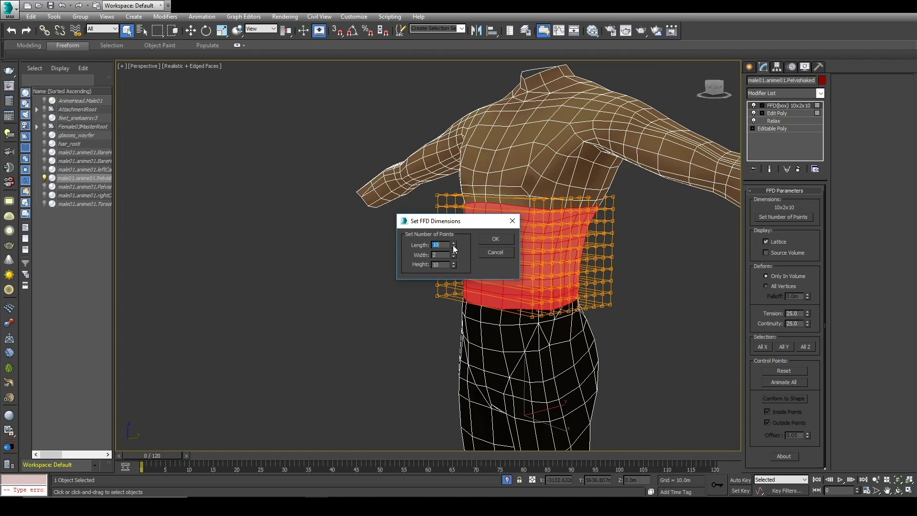
drag(454, 254, 453, 249)
click(488, 240)
click(787, 217)
click(478, 241)
alt+middle_drag(568, 317, 352, 317)
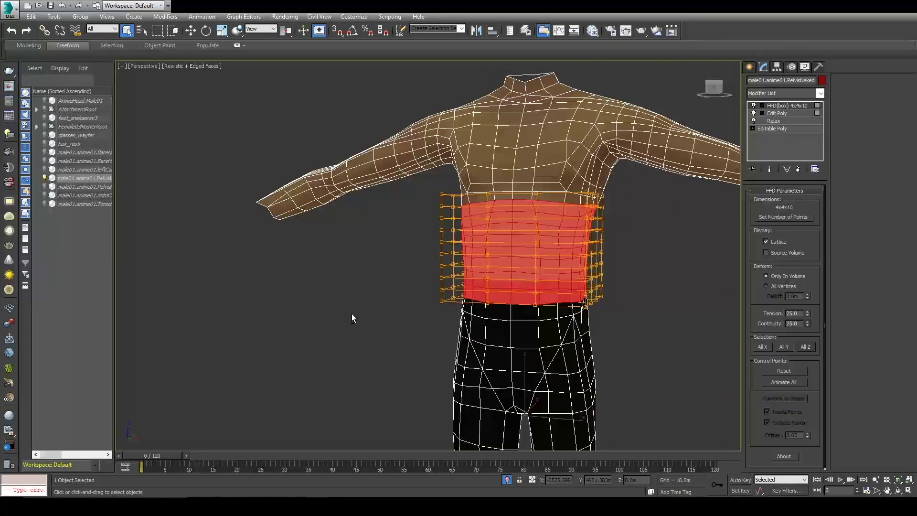
Try a 4×4×4 lattice on the abdomen, and set it to 4×4×6 points.
middle_drag(542, 340, 450, 340)
scroll(491, 329, up, 3)
alt+middle_drag(587, 330, 543, 332)
click(788, 219)
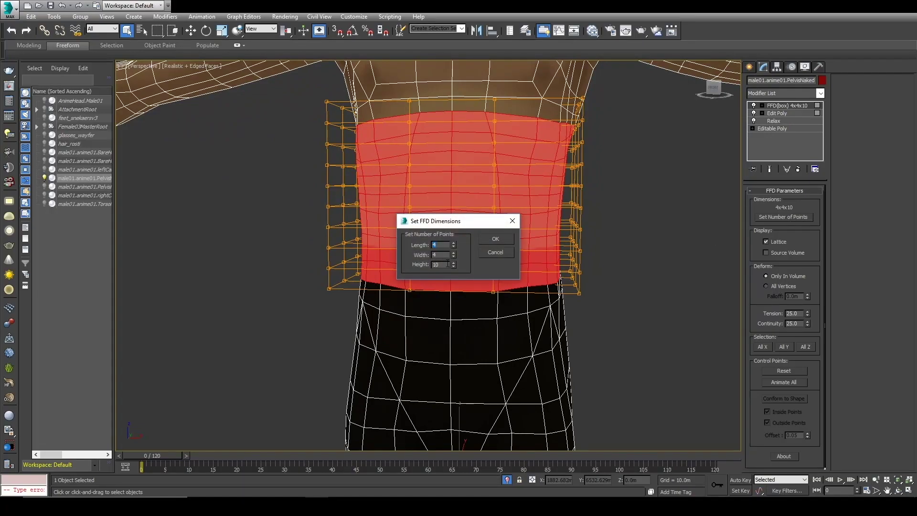
click(491, 239)
click(798, 216)
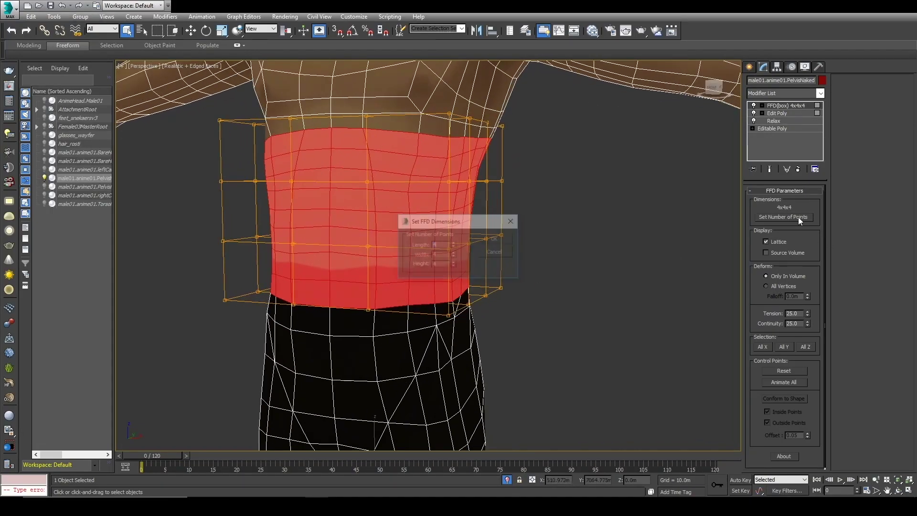
click(453, 262)
click(494, 238)
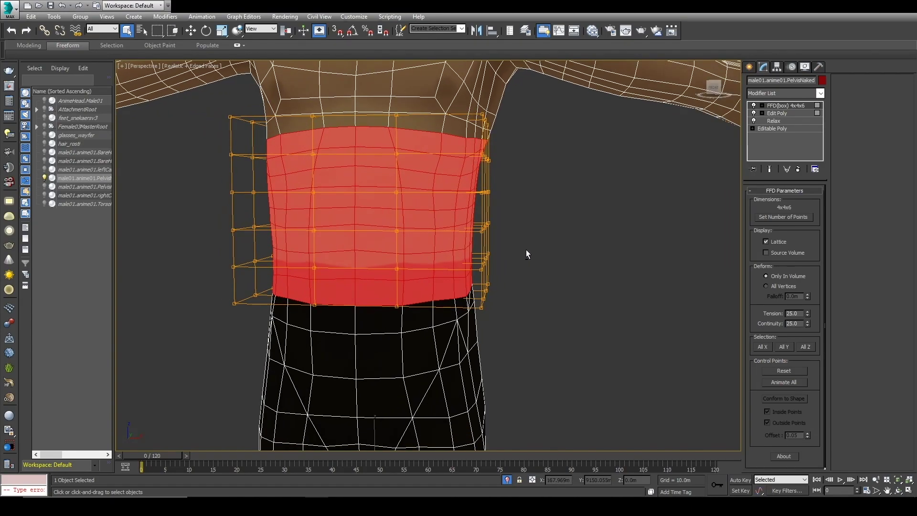
At the FFD Control Points level, move the lattice points at the character's left hip outward about 8.7 m along X.
click(763, 108)
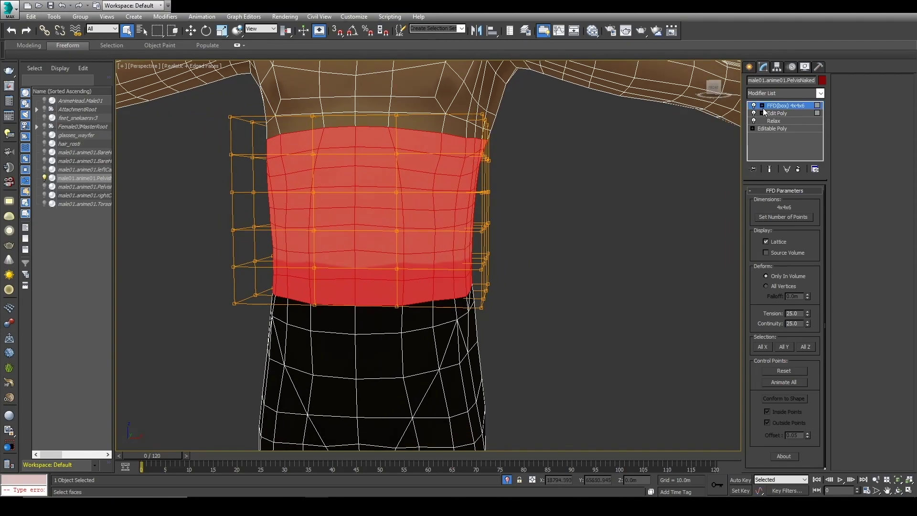
click(761, 105)
click(783, 113)
alt+middle_drag(414, 214, 483, 252)
key(w)
drag(472, 265, 507, 257)
key(ctrl+z)
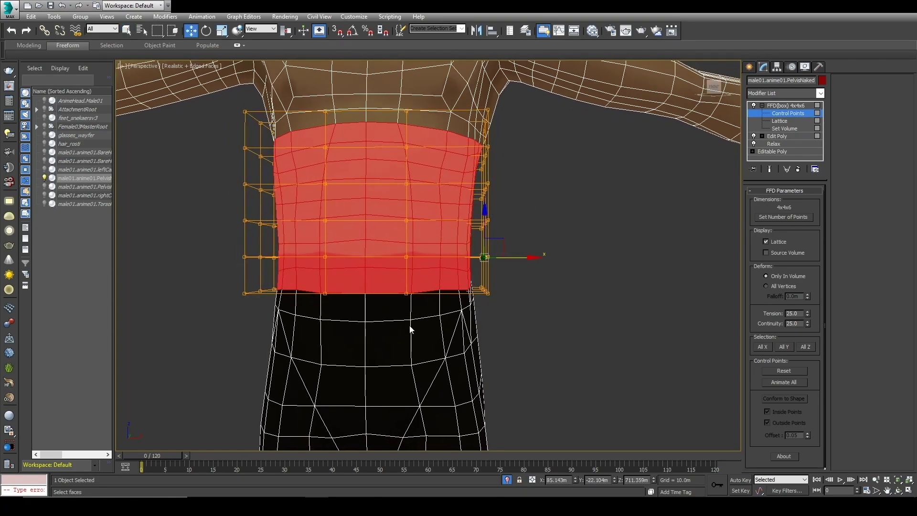
scroll(435, 328, down, 5)
mouse_move(360, 282)
alt+middle_down()
mouse_move(371, 282)
mouse_move(363, 281)
alt+middle_up()
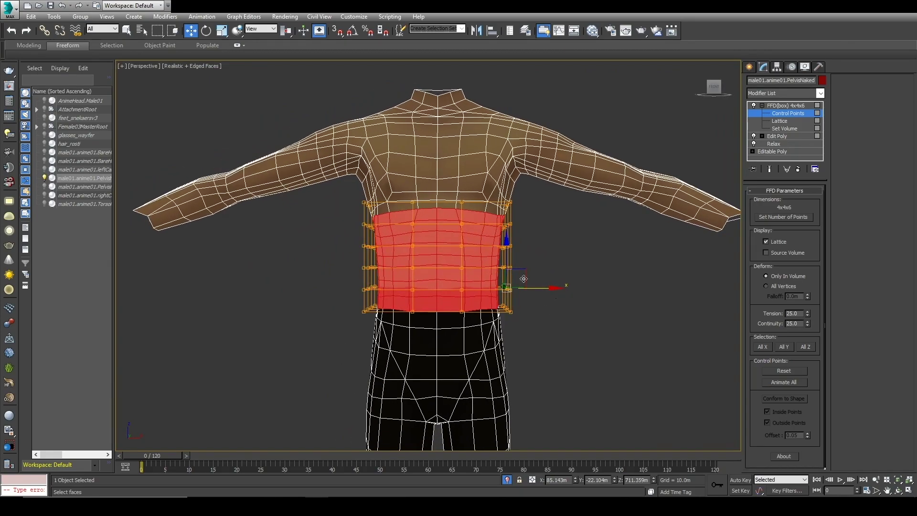
drag(538, 286, 545, 287)
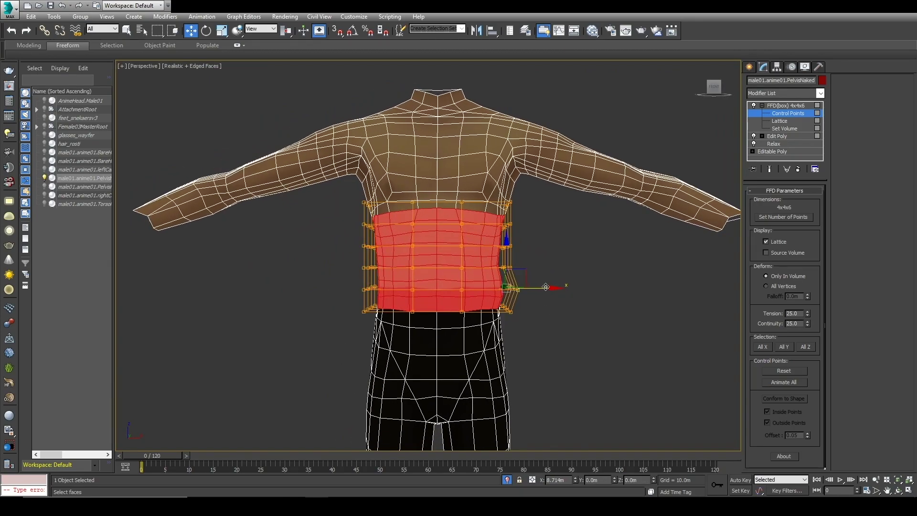
Move the matching right hip control points outward and widen both hips slightly further.
mouse_move(385, 282)
mouse_down()
mouse_move(356, 299)
mouse_move(386, 291)
mouse_up()
alt+middle_drag(461, 331, 492, 328)
scroll(548, 320, up, 4)
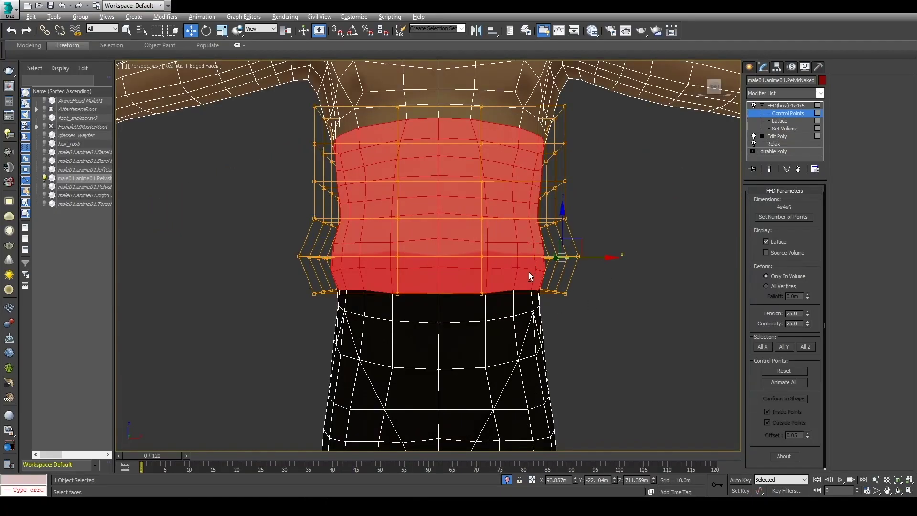
alt+middle_drag(521, 279, 515, 281)
drag(607, 259, 614, 259)
alt+middle_drag(353, 281, 345, 255)
drag(322, 249, 350, 257)
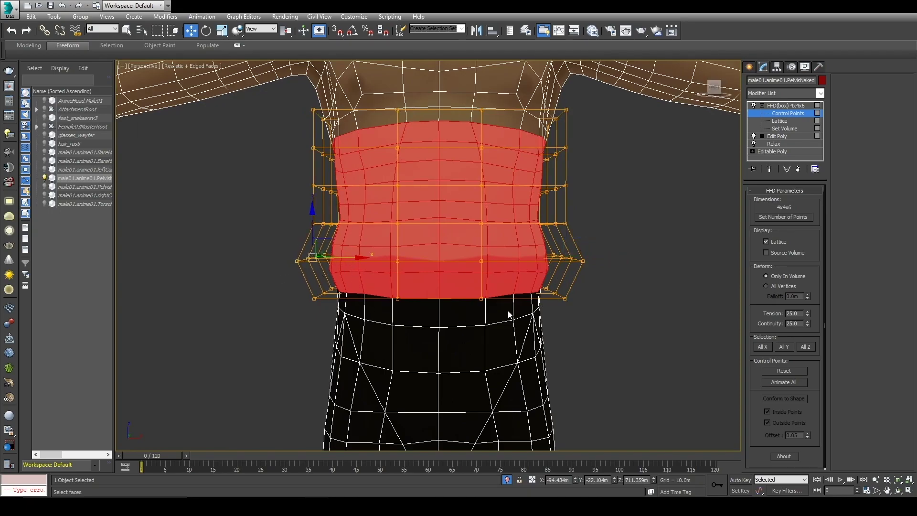
mouse_move(495, 351)
alt+middle_down()
mouse_move(488, 320)
mouse_move(396, 343)
mouse_move(402, 352)
mouse_move(498, 351)
alt+middle_up()
middle_drag(571, 233, 566, 265)
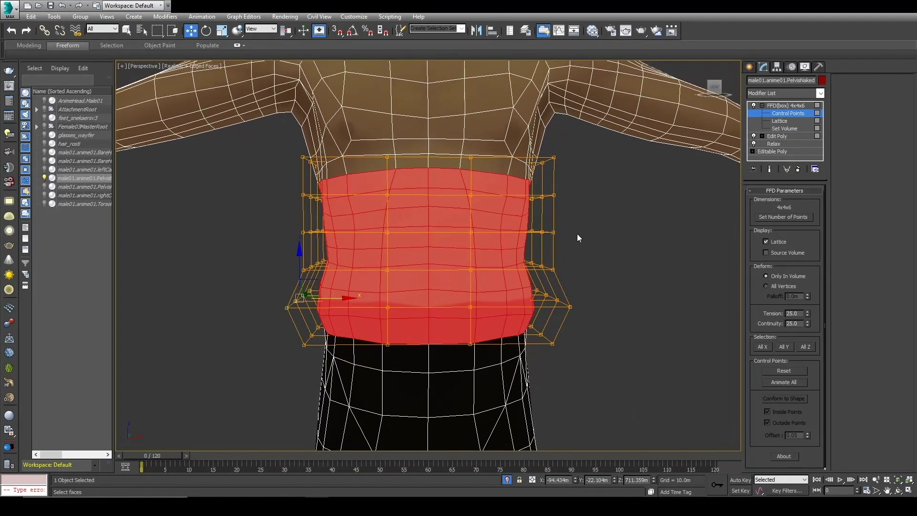
Move the waist control points in the row above the hips slightly inward on both sides.
alt+middle_drag(574, 213, 566, 257)
drag(514, 278, 515, 280)
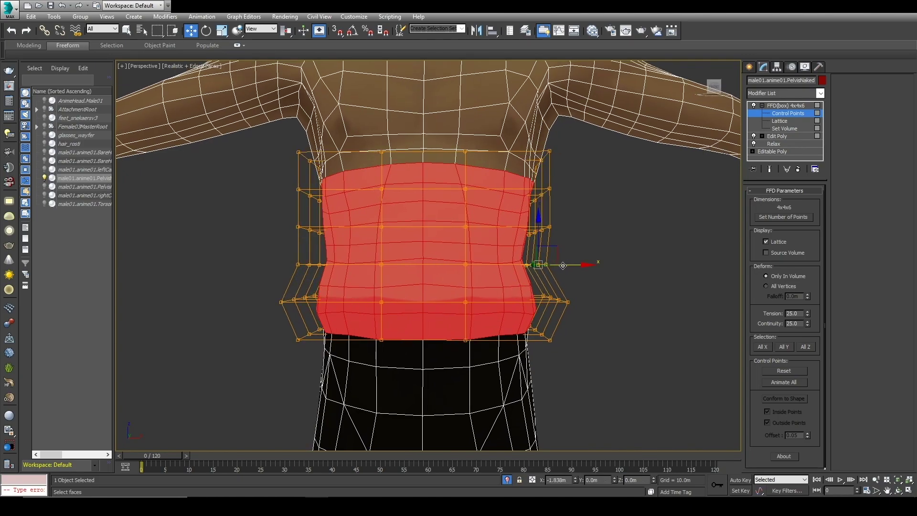
drag(564, 265, 566, 265)
alt+middle_drag(402, 265, 403, 268)
Move the side control points in the row above the waist slightly outward on both sides.
drag(517, 242, 516, 243)
drag(579, 232, 586, 233)
alt+middle_drag(332, 221, 343, 228)
drag(333, 220, 349, 233)
click(342, 228)
key(ctrl+z)
middle_drag(353, 217, 323, 251)
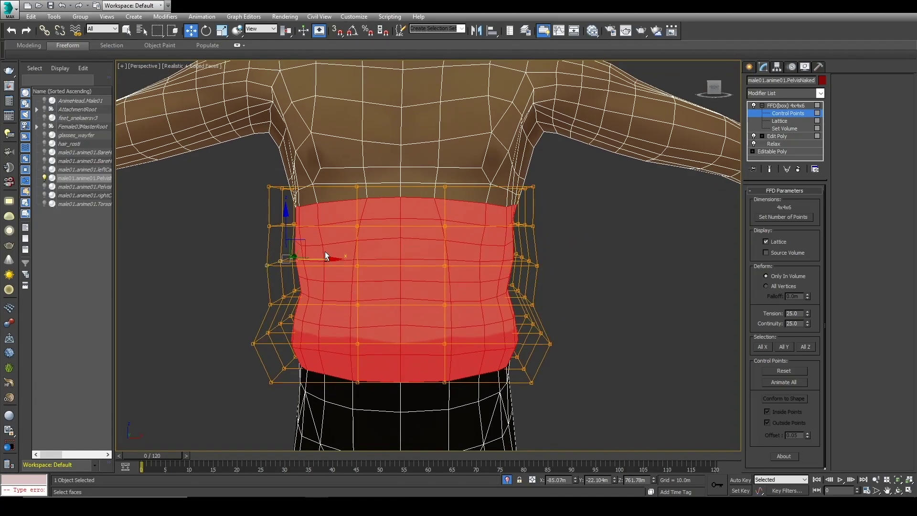
Leave control point editing and examine the reshaped torso from the front and back.
drag(567, 215, 496, 240)
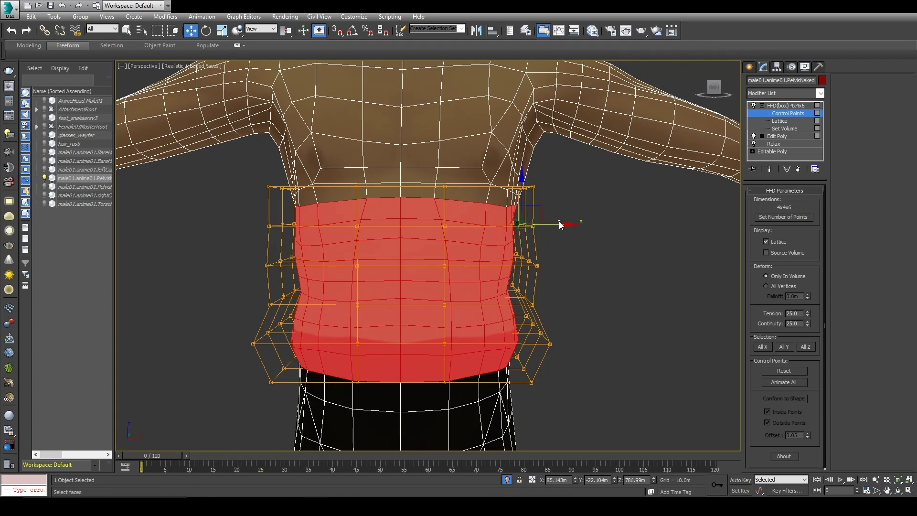
click(617, 207)
click(761, 105)
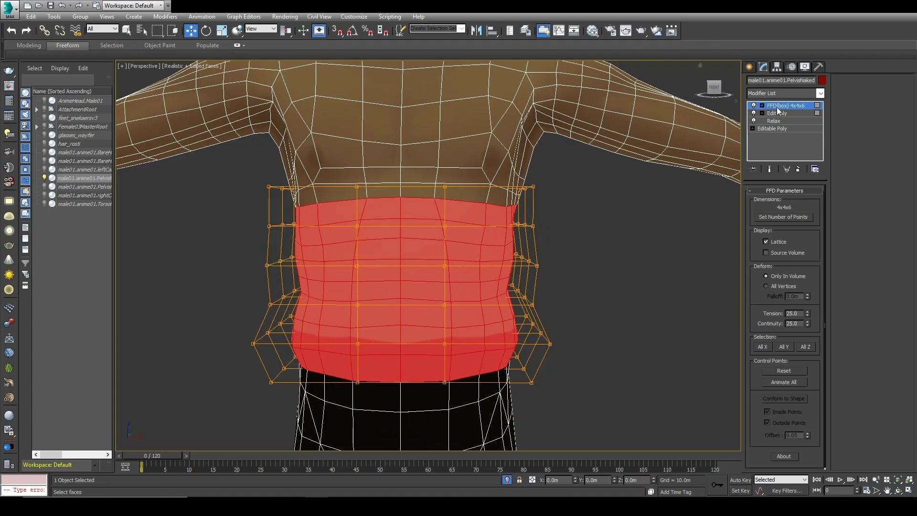
click(776, 106)
click(609, 256)
scroll(578, 294, down, 3)
alt+middle_drag(579, 294, 642, 289)
click(561, 288)
key(z)
alt+middle_drag(609, 370, 385, 369)
scroll(415, 223, up, 2)
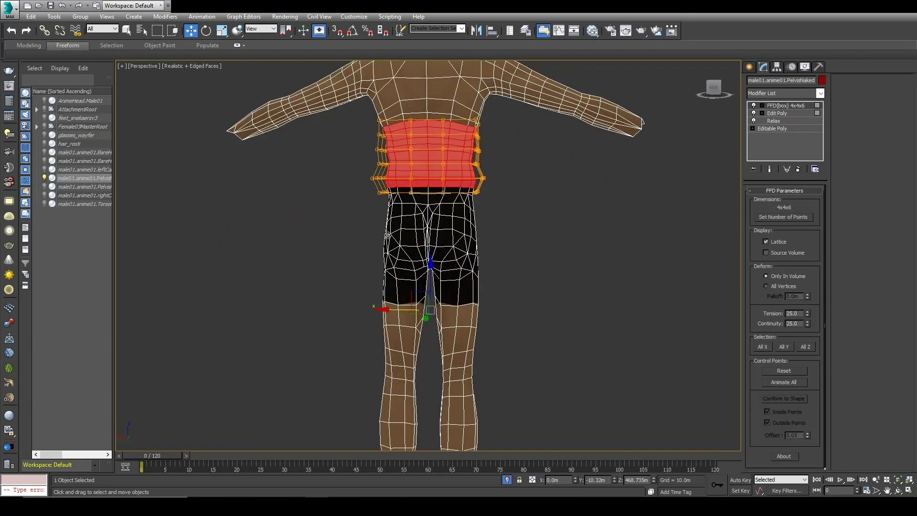
scroll(490, 216, up, 2)
scroll(481, 217, up, 3)
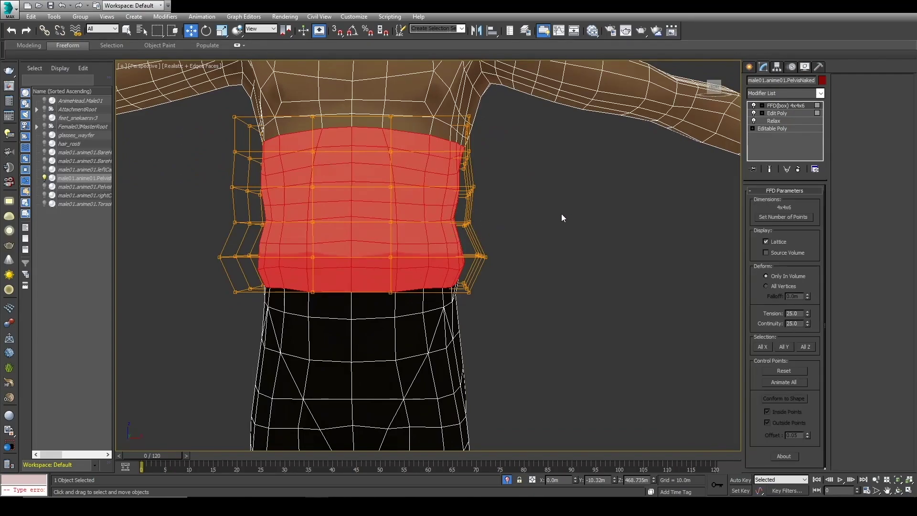
Move the waist-row FFD control points outward on both sides to soften the hip bulge, and leave control point editing.
click(762, 105)
click(774, 112)
drag(497, 223, 504, 224)
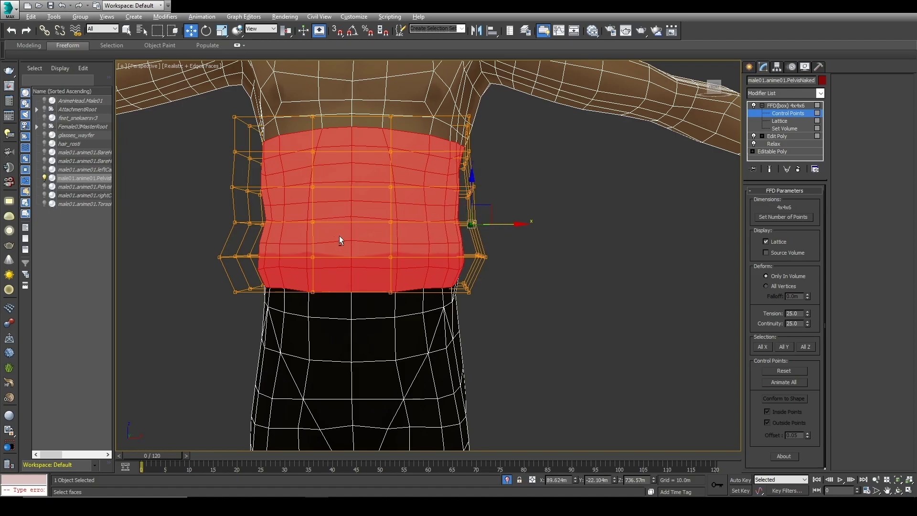
drag(267, 219, 205, 242)
drag(292, 226, 282, 227)
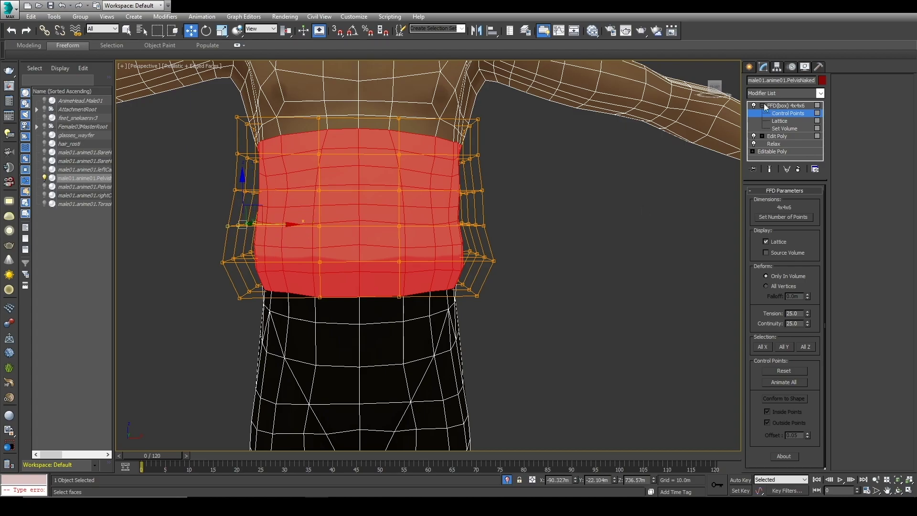
click(762, 105)
click(771, 105)
Examine the torso's side profile around the FFD lattice.
click(597, 270)
scroll(451, 338, down, 2)
alt+middle_drag(425, 337, 844, 328)
click(452, 287)
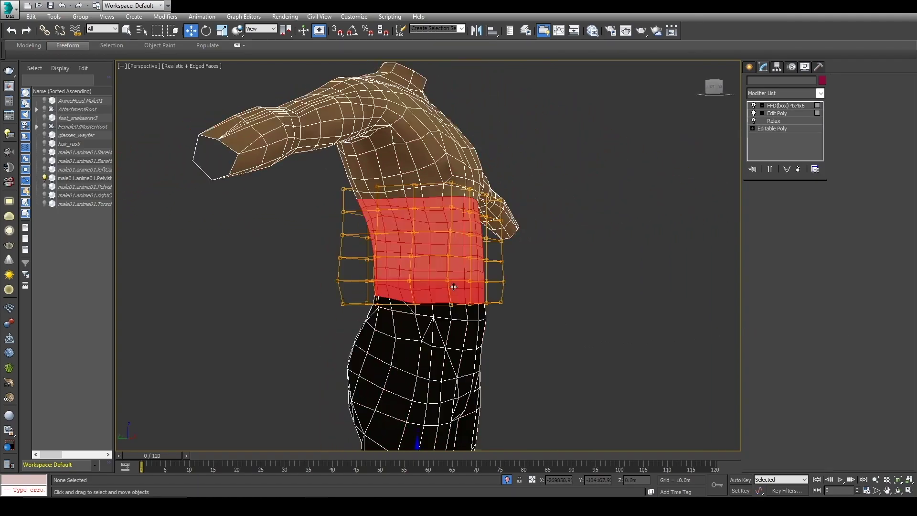
alt+middle_drag(600, 278, 627, 285)
scroll(530, 261, up, 3)
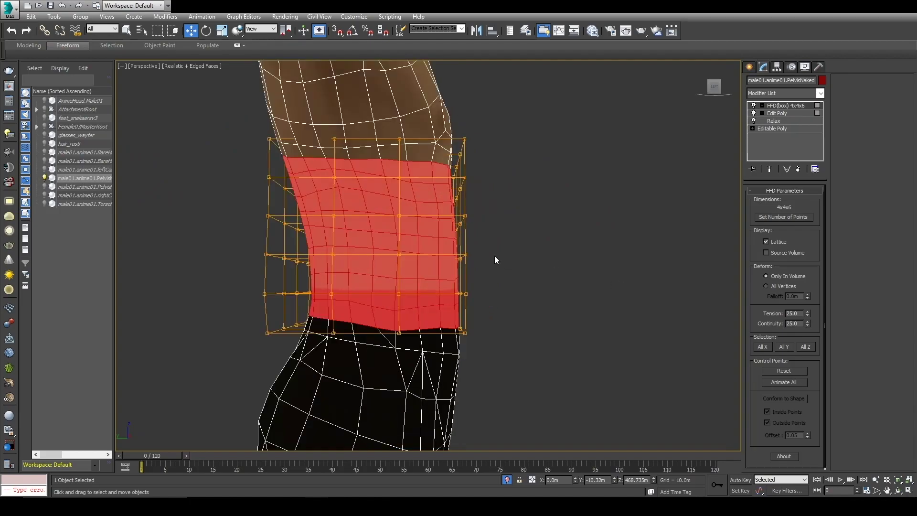
drag(470, 286, 480, 286)
Move the front control points of the waist and hip rows forward about 4 m along Y, and leave control point editing.
click(762, 105)
click(788, 113)
drag(448, 286, 439, 298)
alt+middle_drag(439, 297, 428, 280)
drag(428, 280, 438, 275)
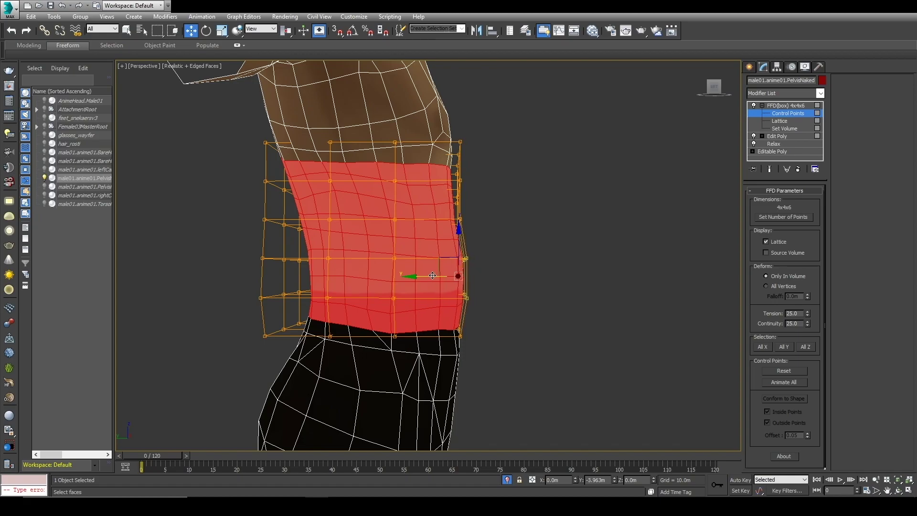
alt+middle_drag(471, 307, 309, 316)
click(762, 106)
click(778, 106)
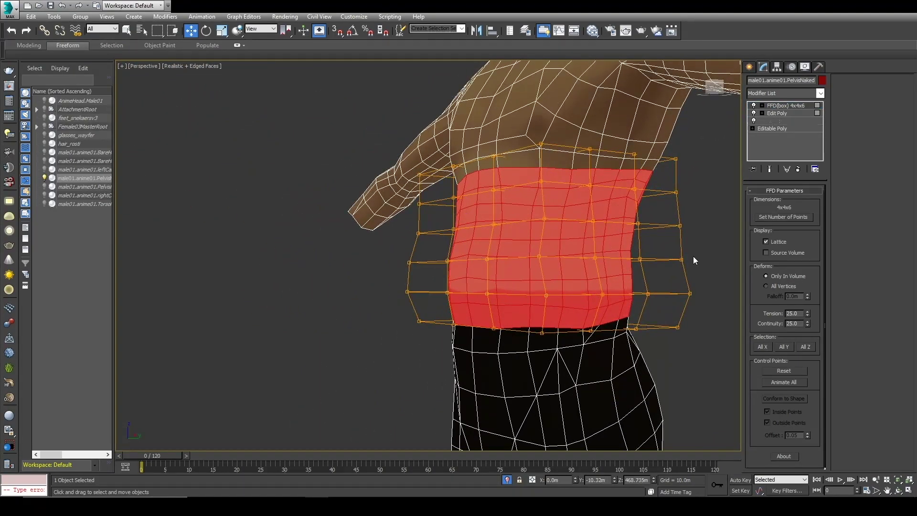
Examine the torso and hips from the front and back, comparing the shape with and without the wireframe.
click(692, 256)
scroll(573, 306, down, 4)
alt+middle_drag(528, 331, 485, 330)
key(F4)
scroll(526, 322, up, 2)
click(570, 342)
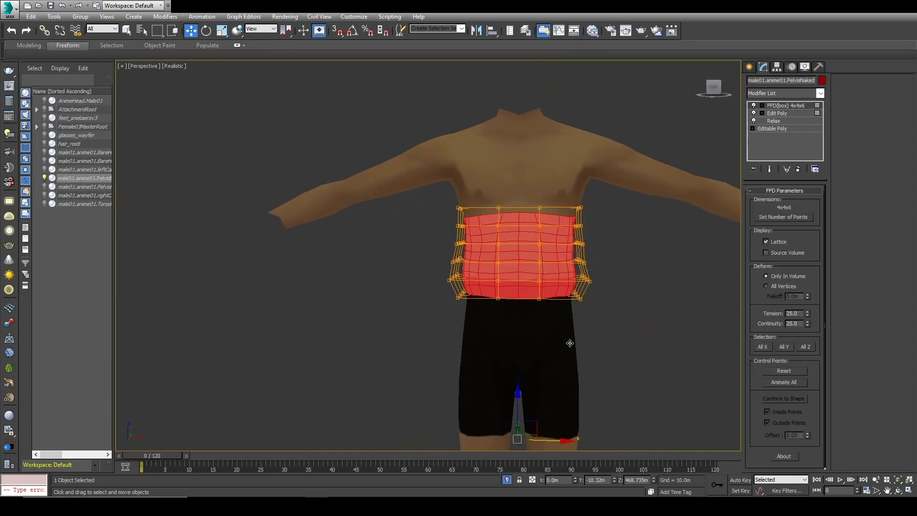
click(606, 325)
key(F4)
scroll(575, 265, up, 4)
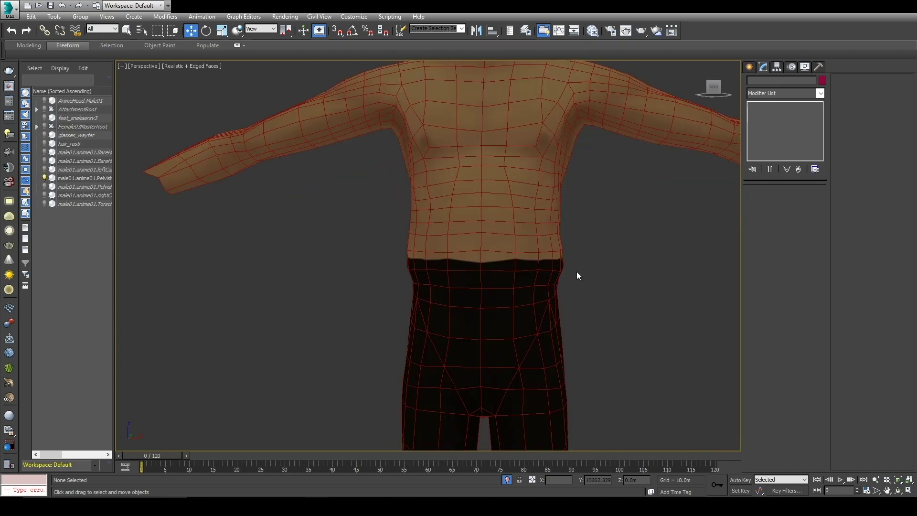
scroll(528, 322, down, 5)
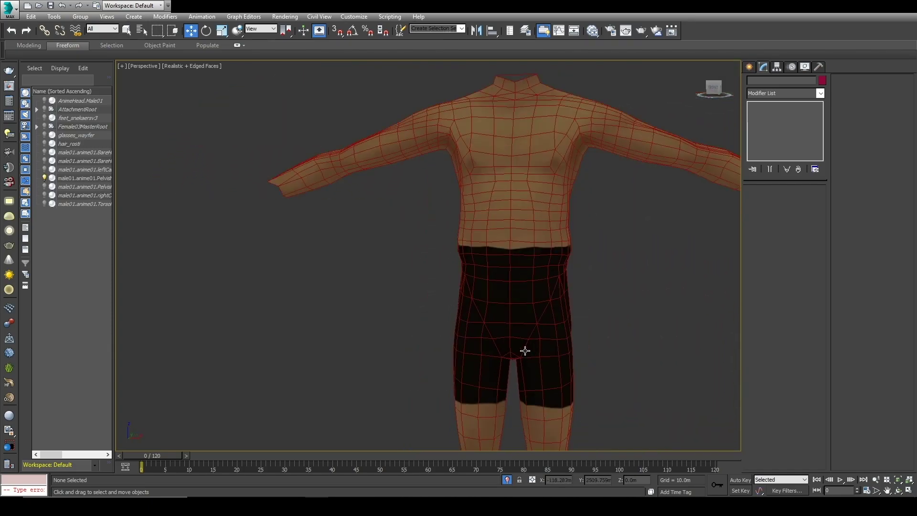
alt+middle_drag(582, 299, 285, 329)
Nudge the hip-row control points on one side of the abdomen's FFD lattice, working from behind.
click(386, 306)
scroll(285, 328, up, 3)
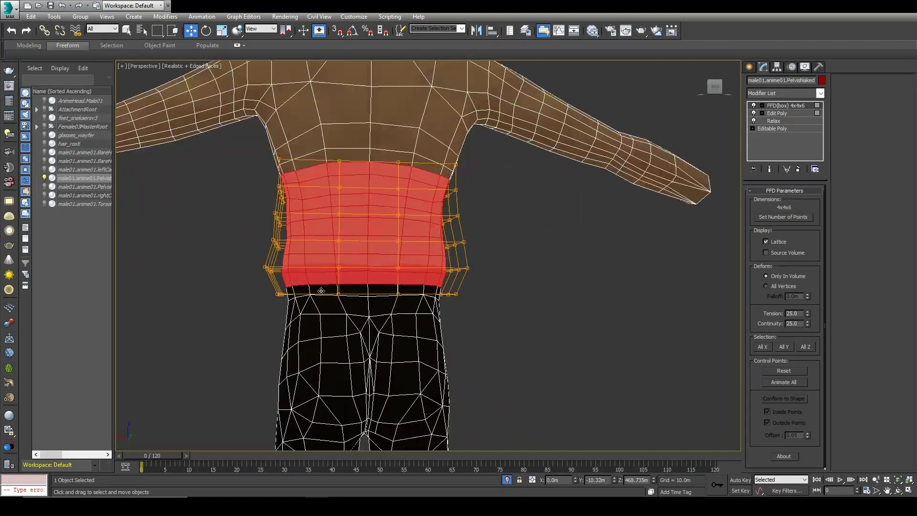
scroll(286, 299, up, 2)
alt+middle_drag(280, 271, 328, 282)
click(762, 105)
click(788, 113)
drag(293, 283, 309, 293)
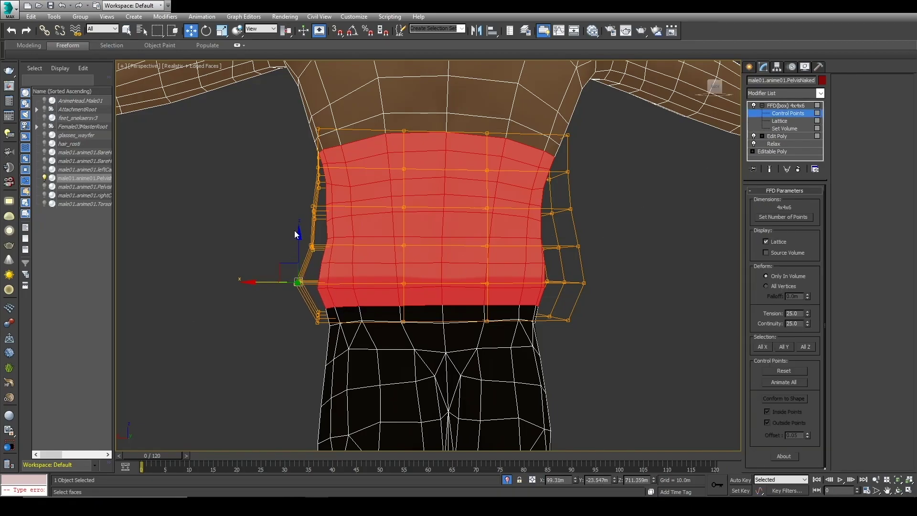
drag(299, 243, 296, 244)
Adjust the front control points at mid-abdomen height from the side, and leave control point editing.
alt+middle_drag(492, 291, 426, 212)
drag(423, 216, 382, 240)
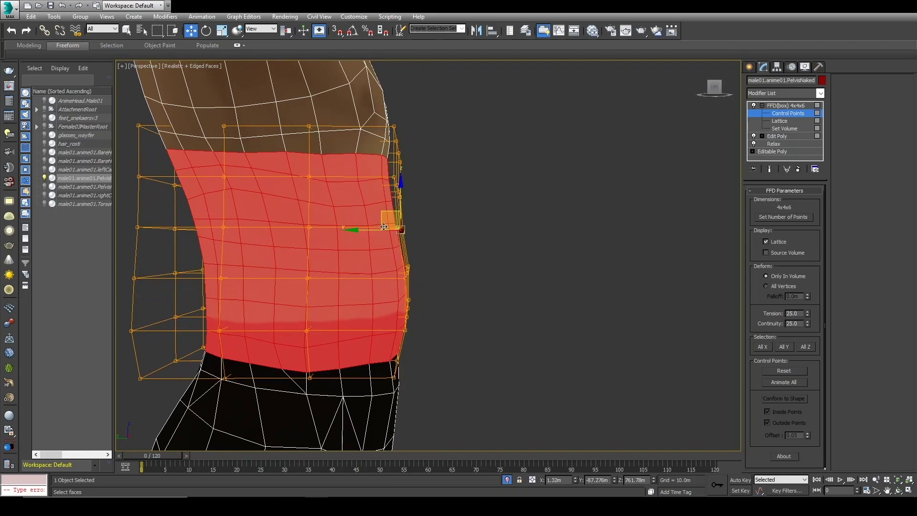
scroll(477, 286, down, 2)
alt+middle_drag(477, 286, 382, 286)
click(763, 106)
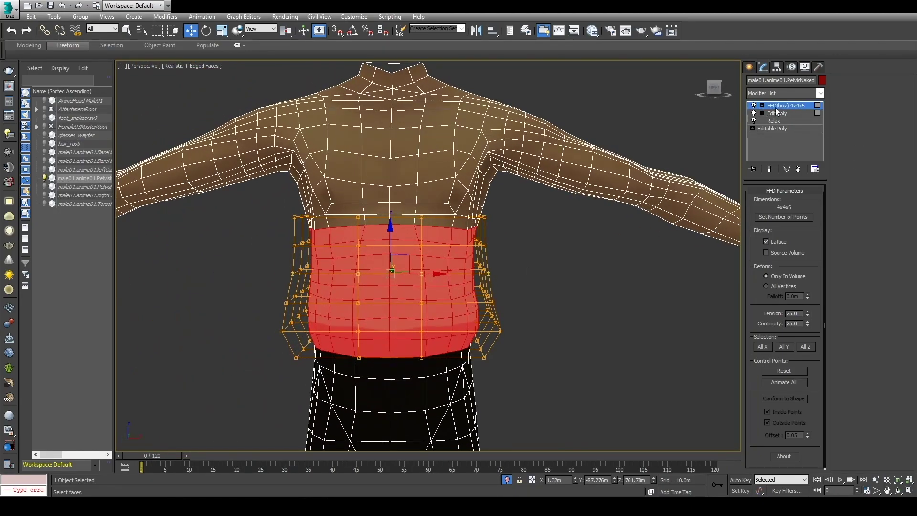
click(775, 107)
click(650, 234)
Add an Edit Poly modifier above the abdomen's FFD and select the polygons of the upper shorts.
middle_drag(496, 319, 502, 231)
scroll(503, 230, down, 2)
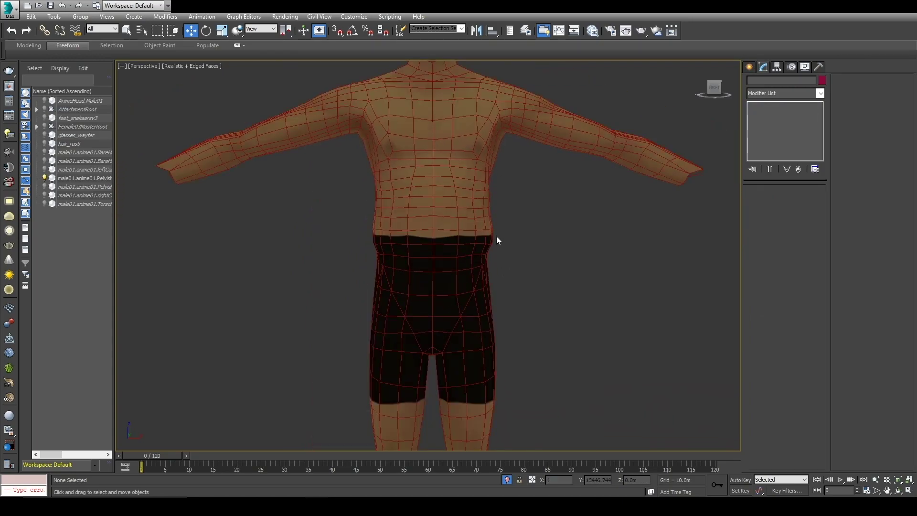
middle_drag(433, 343, 423, 303)
click(363, 279)
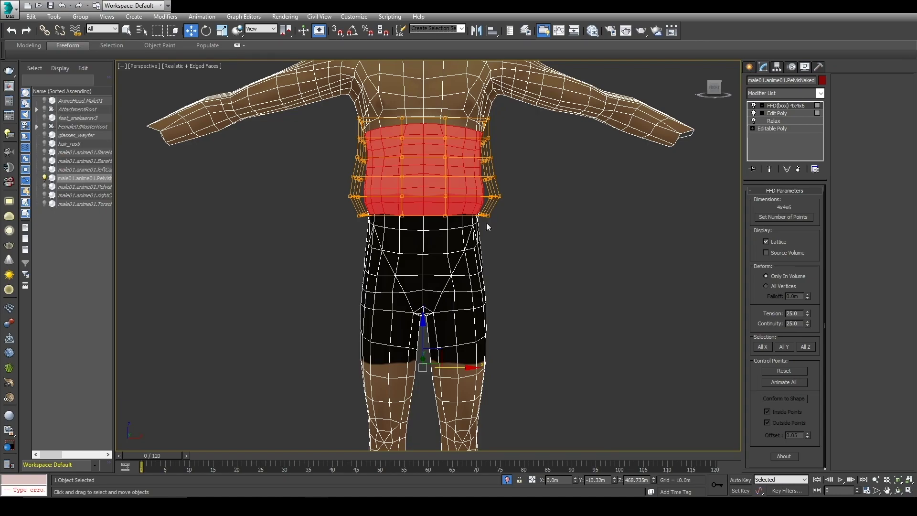
click(807, 95)
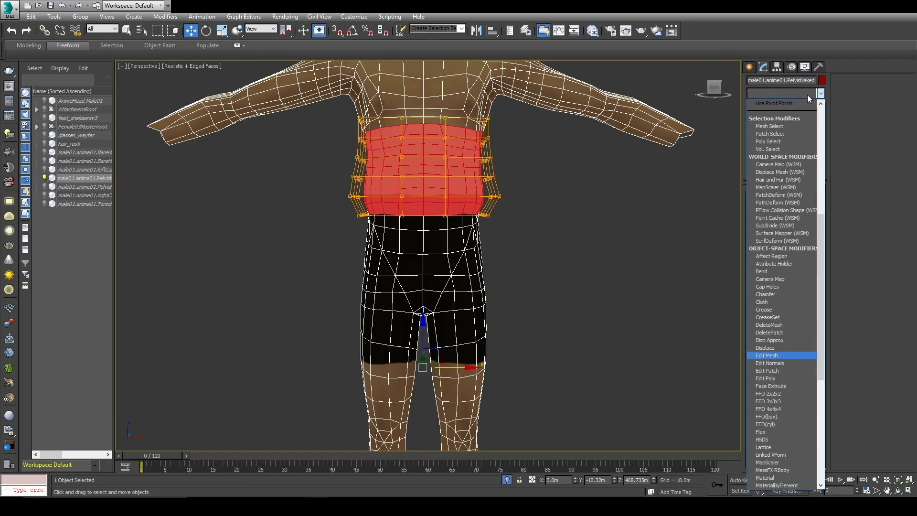
click(772, 126)
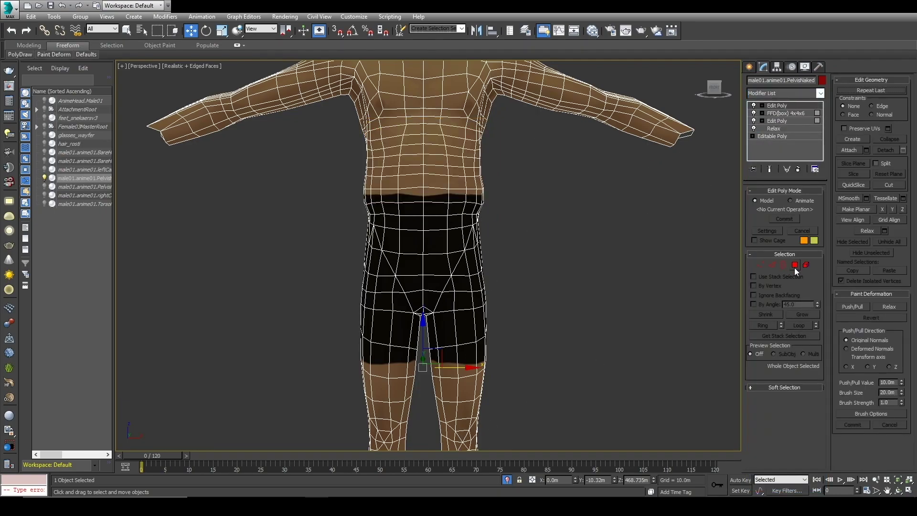
key(4)
drag(348, 216, 485, 284)
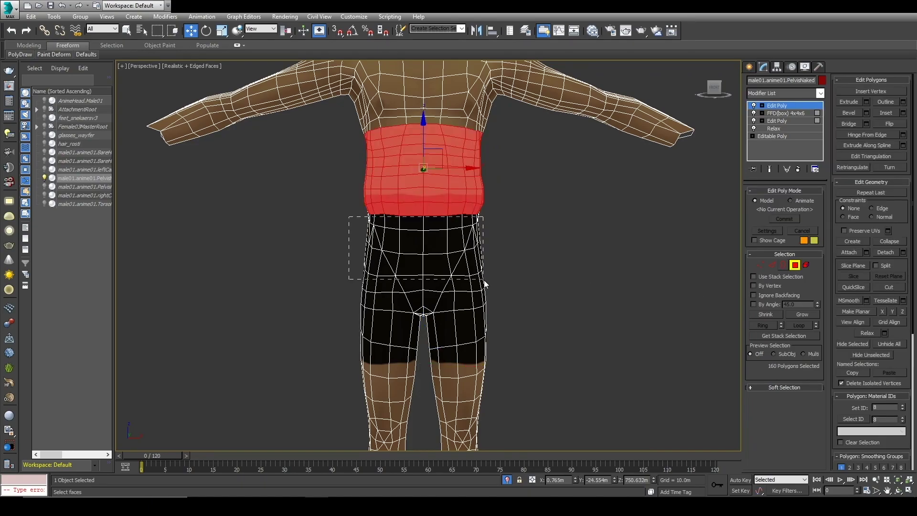
Refine the polygon selection so it covers the hips and thighs down to the knees.
drag(566, 407, 567, 407)
alt+middle_drag(368, 363, 540, 220)
click(340, 506)
drag(369, 144, 307, 149)
click(439, 143)
alt+middle_drag(459, 282, 366, 285)
scroll(373, 257, up, 3)
Apply an FFD(box) modifier with 4x4x8 points to the selected hips and thighs, and start editing its control points.
click(784, 93)
click(778, 424)
click(783, 217)
double_click(440, 264)
text(8)
click(495, 239)
scroll(475, 206, down, 3)
key(1)
alt+middle_drag(420, 246, 411, 252)
Try moving the hip-row side control points outward and test the All Vertices deform option, returning to Only In Volume.
drag(534, 191, 499, 217)
drag(542, 204, 559, 203)
key(ctrl+z)
click(787, 285)
drag(808, 294, 808, 289)
click(778, 274)
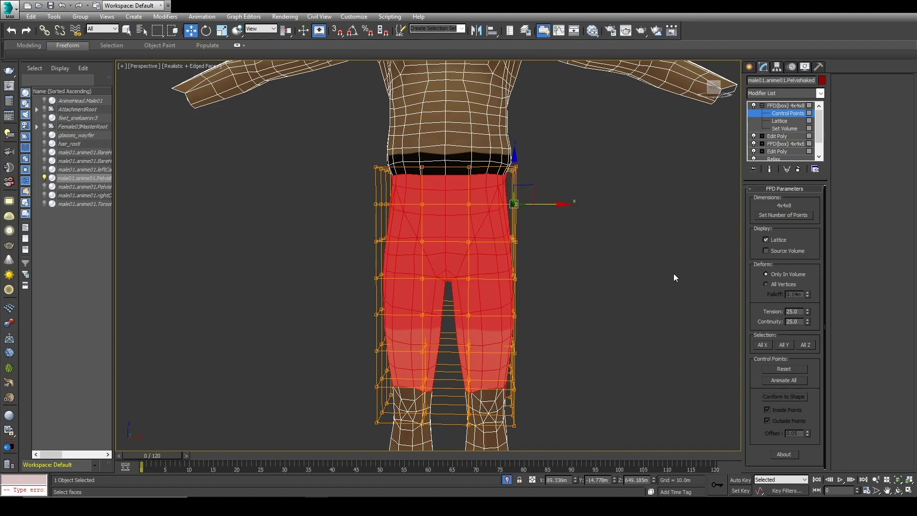
Reposition the side control points in the upper rows of the 4x4x8 lattice to shape the hips.
alt+middle_drag(678, 258, 507, 247)
scroll(506, 246, up, 2)
drag(453, 274, 443, 273)
alt+middle_drag(454, 260, 293, 281)
ctrl+drag(272, 206, 298, 226)
scroll(290, 218, down, 2)
drag(449, 238, 389, 270)
drag(281, 239, 308, 298)
scroll(319, 277, up, 3)
middle_drag(448, 278, 472, 229)
Scale the inner thigh control points row by row to narrow the gap between the legs.
drag(298, 267, 334, 299)
key(r)
drag(361, 270, 449, 301)
drag(395, 291, 397, 325)
drag(360, 222, 449, 256)
alt+middle_drag(448, 323, 323, 328)
drag(317, 311, 413, 339)
drag(334, 319, 356, 354)
Examine the reshaped hips and thighs from several sides, with and without the lattice selected.
scroll(361, 357, down, 3)
alt+middle_drag(364, 391, 377, 389)
click(776, 136)
scroll(363, 358, up, 3)
alt+middle_drag(470, 352, 122, 367)
scroll(477, 291, down, 3)
click(787, 113)
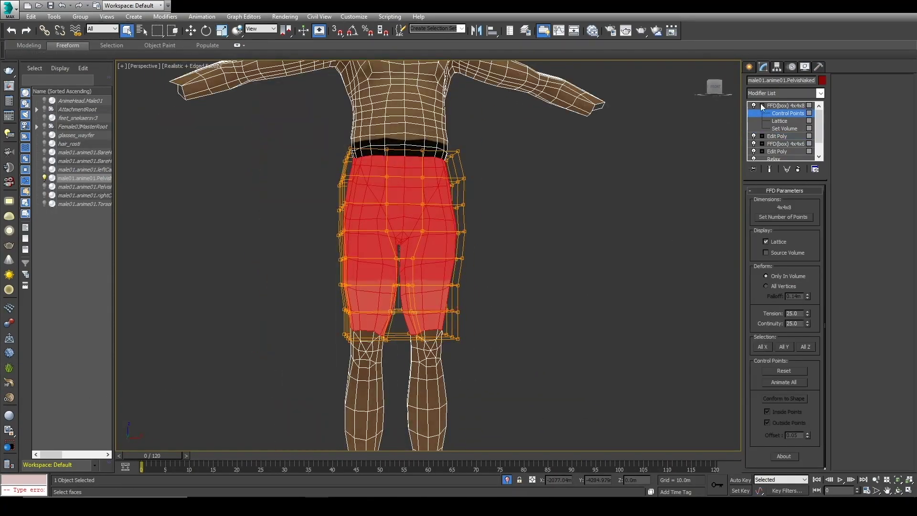
scroll(471, 278, down, 2)
click(761, 105)
click(631, 252)
scroll(477, 287, up, 2)
alt+middle_drag(631, 252, 438, 274)
scroll(438, 274, up, 2)
Reopen the hip lattice's control points and move the outer thigh points outward on one side.
click(437, 274)
key(w)
click(762, 105)
click(775, 114)
drag(453, 252, 476, 253)
drag(454, 295, 480, 294)
drag(432, 347, 507, 348)
drag(454, 328, 480, 328)
Move the outer control points on the other side of the hip lattice outward, row by row.
alt+middle_drag(341, 311, 349, 305)
drag(325, 329, 309, 328)
drag(327, 270, 357, 297)
drag(325, 290, 319, 290)
drag(329, 239, 358, 262)
drag(324, 252, 322, 251)
Reposition the second-row rear control points of the hip lattice to shape the upper buttocks.
alt+middle_drag(191, 253, 293, 266)
scroll(274, 274, down, 2)
scroll(362, 144, up, 4)
drag(387, 201, 335, 239)
middle_drag(202, 236, 289, 143)
drag(191, 224, 243, 260)
drag(191, 242, 176, 242)
alt+middle_drag(501, 266, 382, 306)
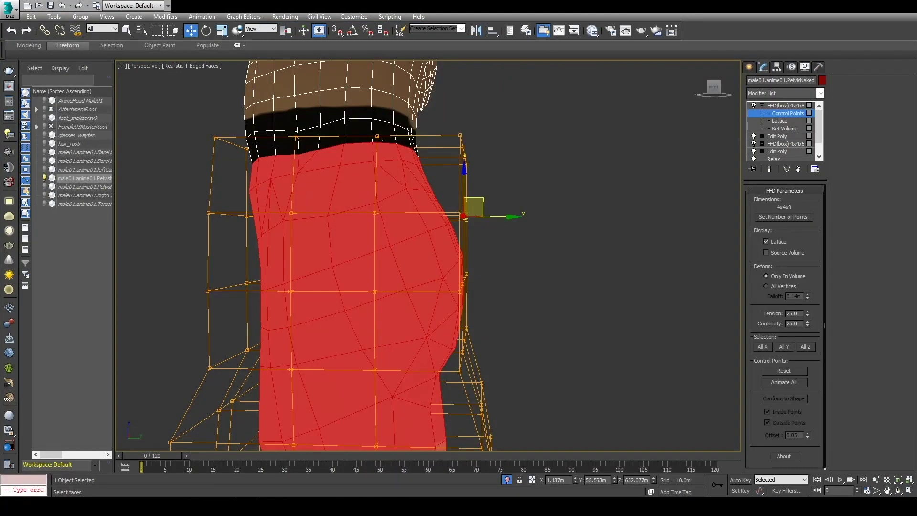
Move the rear control points of the hip lattice slightly forward along Y to flatten the buttocks.
middle_drag(493, 261, 517, 193)
drag(517, 193, 470, 229)
drag(516, 212, 503, 215)
scroll(503, 215, down, 3)
alt+middle_drag(503, 215, 516, 239)
drag(520, 162, 479, 191)
drag(542, 181, 533, 181)
Assign the plain Standard material Material #34 to the body mesh from the Slate Material Editor.
scroll(532, 182, down, 3)
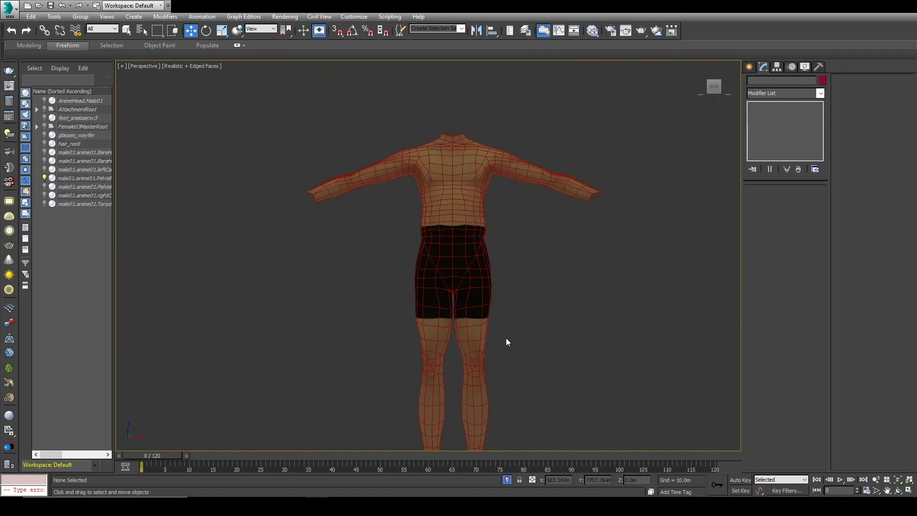
scroll(506, 339, up, 3)
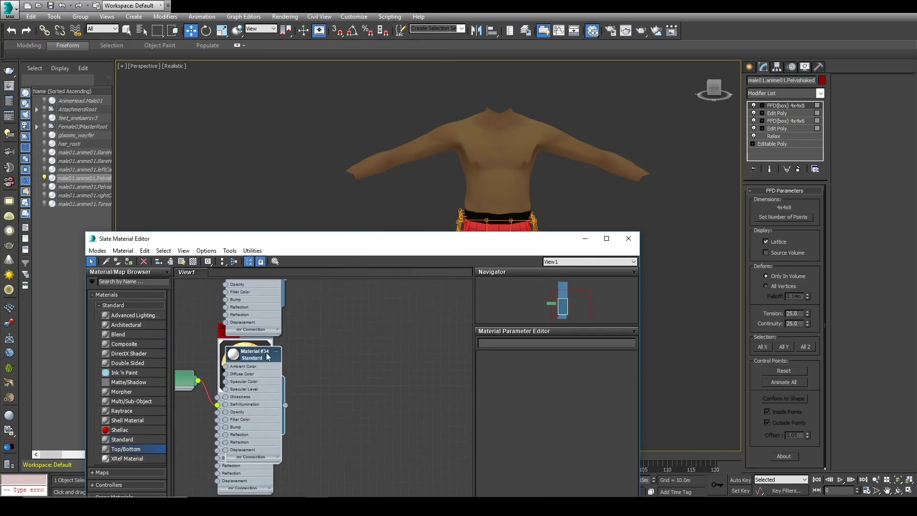
drag(299, 362, 471, 94)
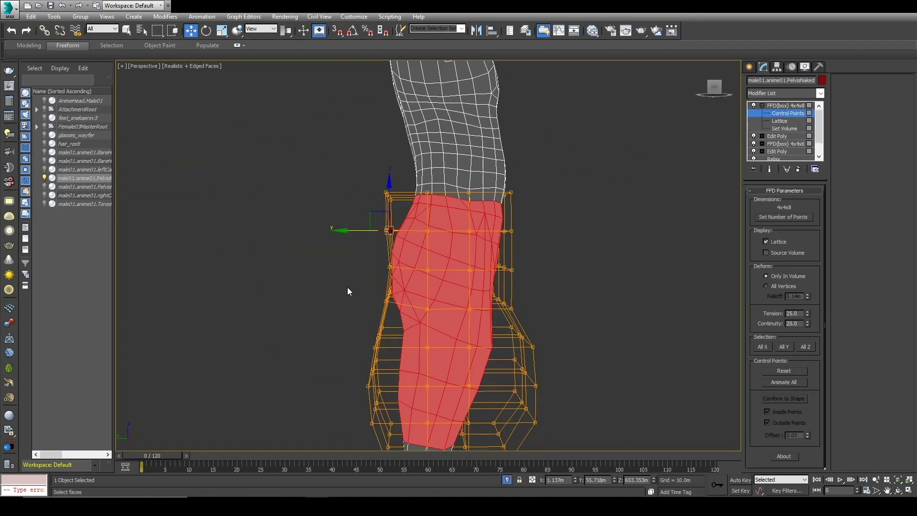
Adjust the front control points of the hip lattice at crotch height from the side.
alt+middle_drag(347, 290, 380, 256)
alt+middle_drag(460, 348, 358, 317)
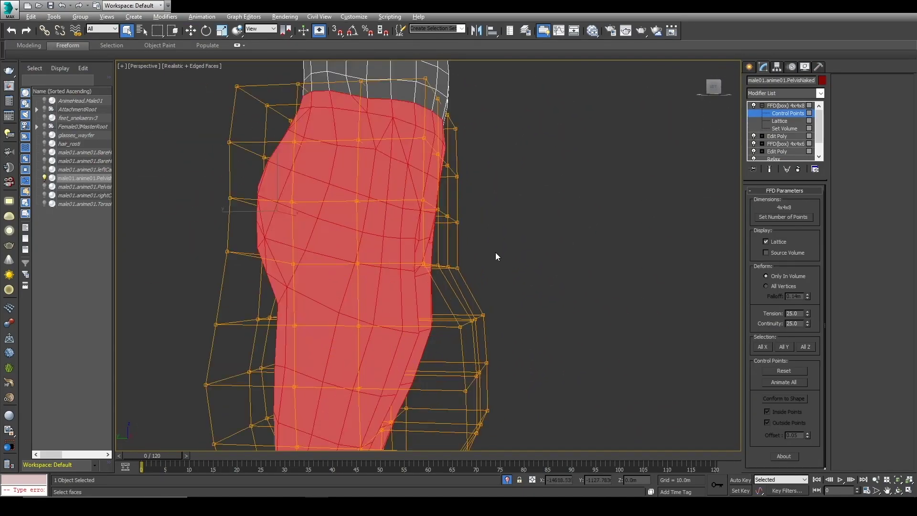
alt+middle_drag(495, 253, 484, 254)
key(w)
drag(475, 254, 440, 266)
alt+middle_drag(487, 276, 346, 237)
mouse_move(347, 237)
alt+middle_down()
mouse_move(487, 276)
mouse_move(347, 236)
alt+middle_up()
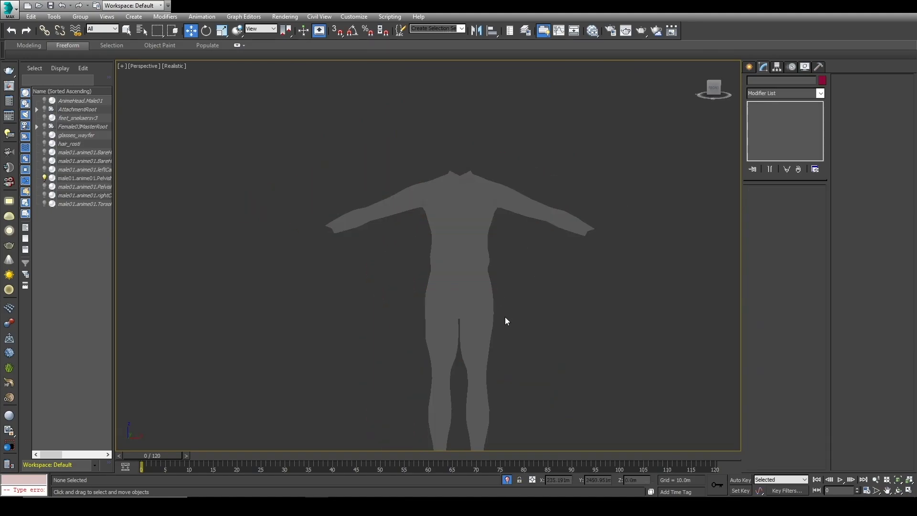
Check the body's silhouette and select the outer side column of hip lattice control points in the front view.
scroll(505, 317, up, 4)
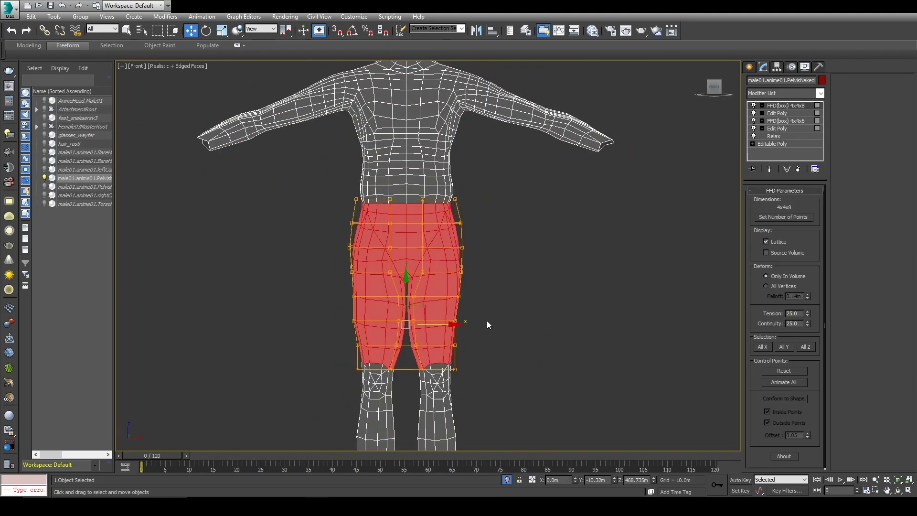
scroll(460, 302, up, 6)
drag(260, 344, 301, 71)
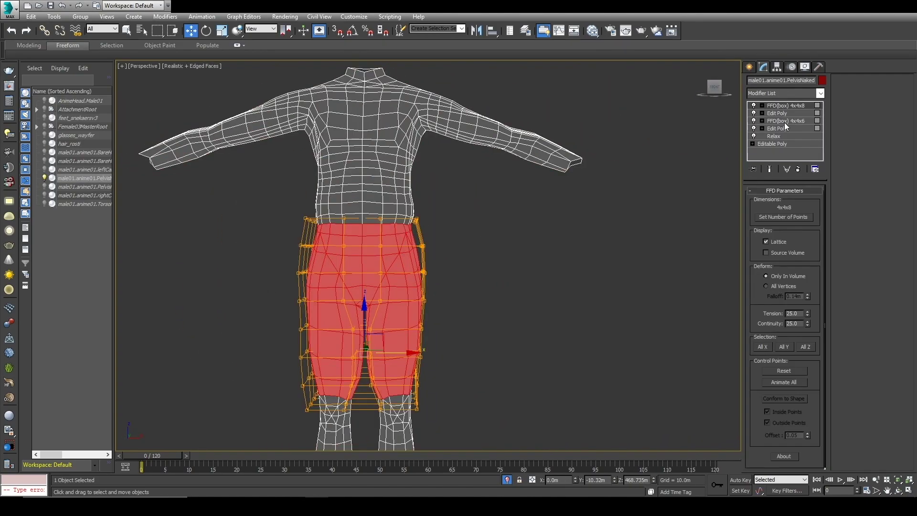
Add another Edit Poly modifier and select the lower-leg polygons from the knees to just above the ankles.
scroll(506, 218, up, 4)
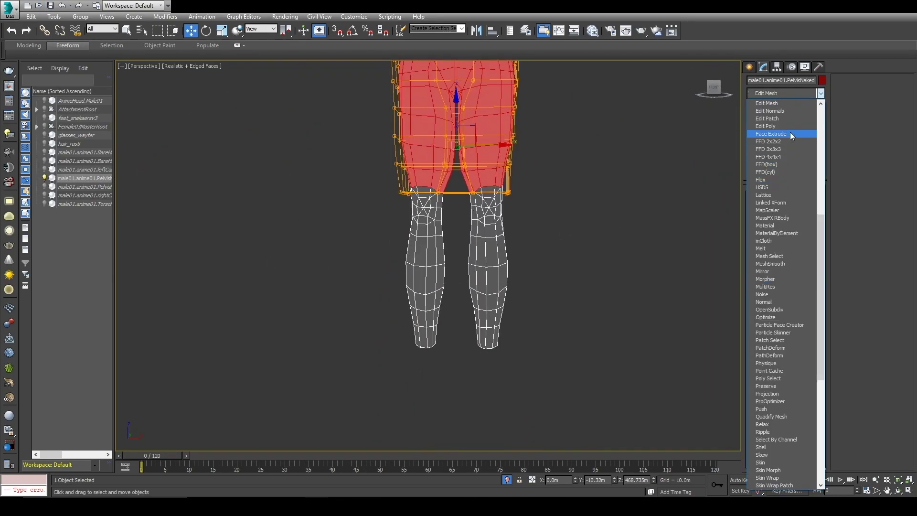
click(790, 133)
drag(374, 194, 373, 193)
mouse_move(611, 302)
alt+middle_down()
mouse_move(656, 325)
mouse_move(611, 301)
alt+middle_up()
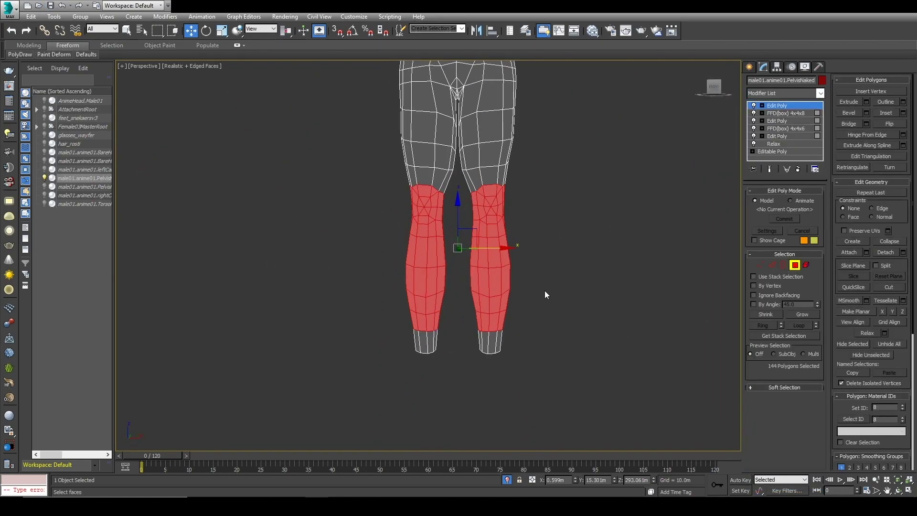
Apply an FFD(box) modifier with 4x4x6 points to the lower legs and scale its knee-row control points.
middle_drag(542, 298, 547, 316)
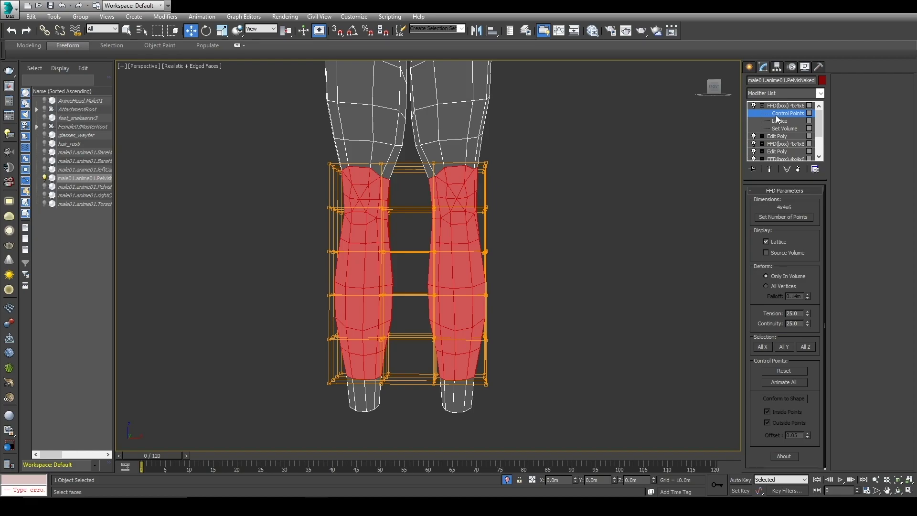
scroll(463, 220, up, 2)
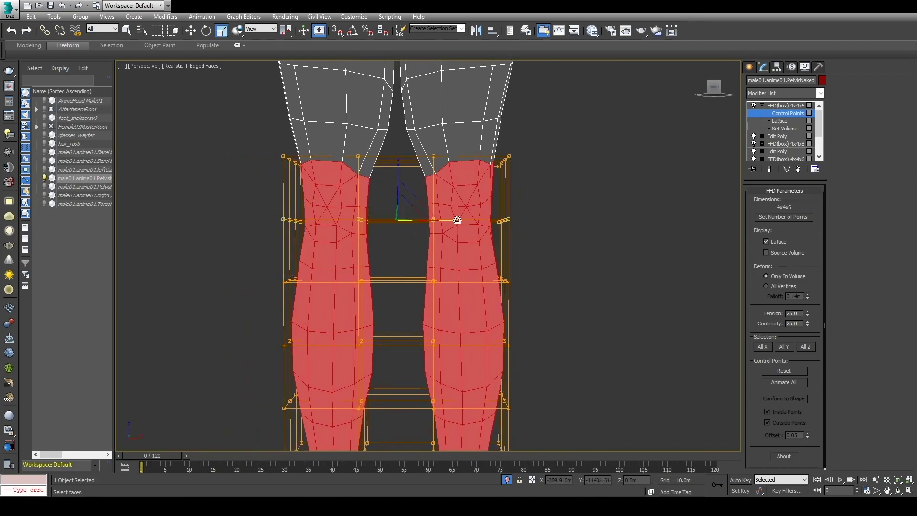
scroll(458, 233, down, 3)
drag(506, 230, 487, 249)
key(w)
Adjust the control points around the knees and upper calves of the lower-leg lattice from the side.
alt+middle_drag(493, 249, 465, 244)
key(q)
key(w)
scroll(372, 240, up, 3)
drag(351, 232, 369, 240)
scroll(372, 240, down, 3)
middle_drag(372, 240, 339, 167)
drag(399, 194, 420, 222)
key(q)
Adjust the rear calf control points of the lower-leg lattice from the side, and leave control point editing.
scroll(423, 220, down, 3)
alt+middle_drag(467, 239, 479, 196)
scroll(479, 196, up, 3)
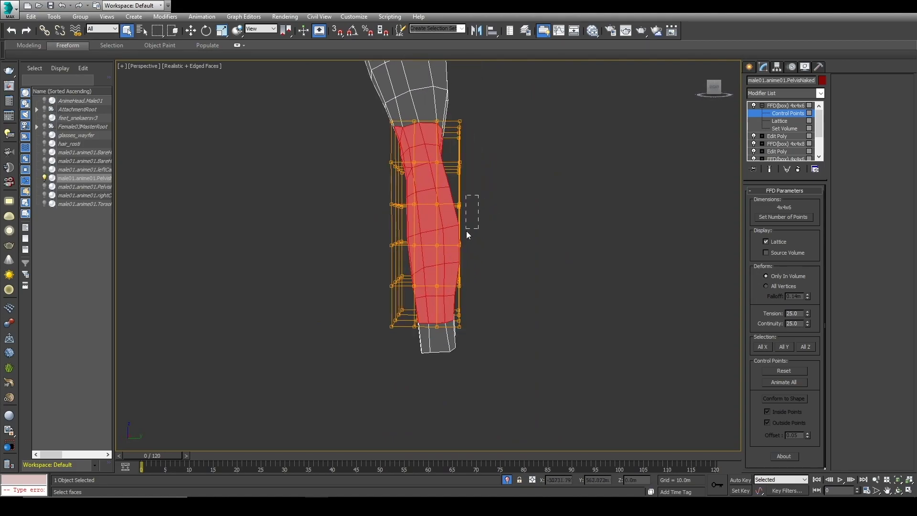
drag(480, 196, 452, 270)
key(w)
alt+middle_drag(452, 270, 566, 245)
click(391, 244)
click(762, 106)
click(533, 288)
Select the polygons of both arms from the shoulders to the hand ends in the top Edit Poly modifier.
scroll(533, 288, down, 4)
middle_drag(531, 287, 503, 305)
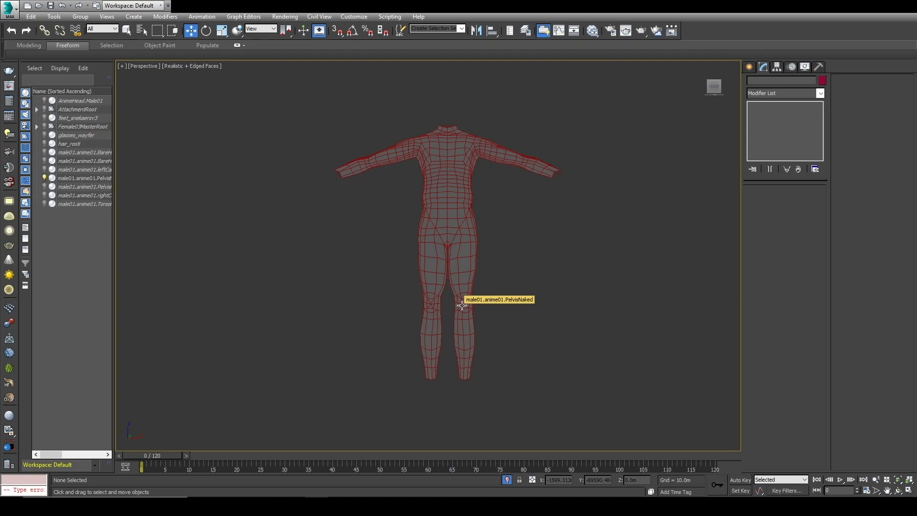
scroll(465, 182, up, 5)
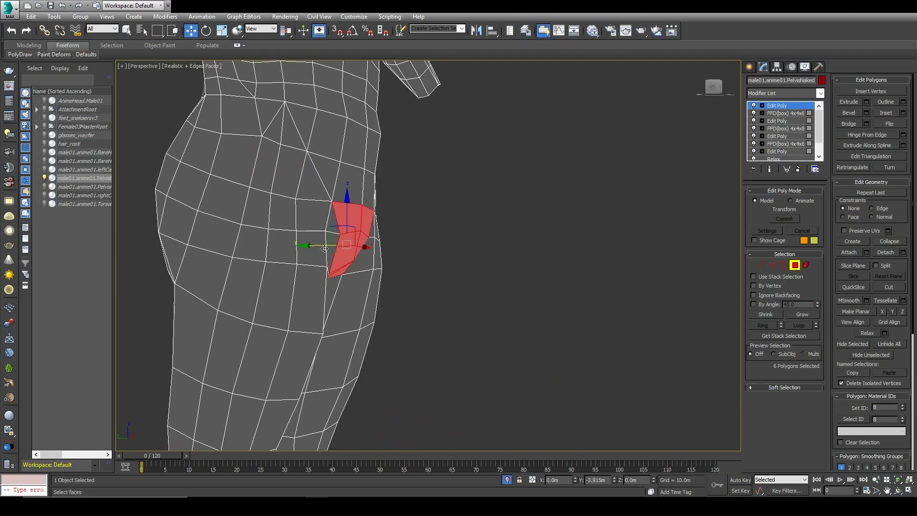
scroll(334, 238, up, 2)
click(760, 265)
alt+middle_drag(535, 287, 635, 249)
key(4)
scroll(396, 286, down, 5)
scroll(396, 274, up, 4)
key(q)
alt+middle_drag(433, 243, 478, 287)
ctrl+drag(478, 153, 534, 306)
Apply an FFD(box) modifier to the selected arms and set its lattice to 4x10x4 points.
alt+middle_drag(534, 305, 650, 334)
click(790, 94)
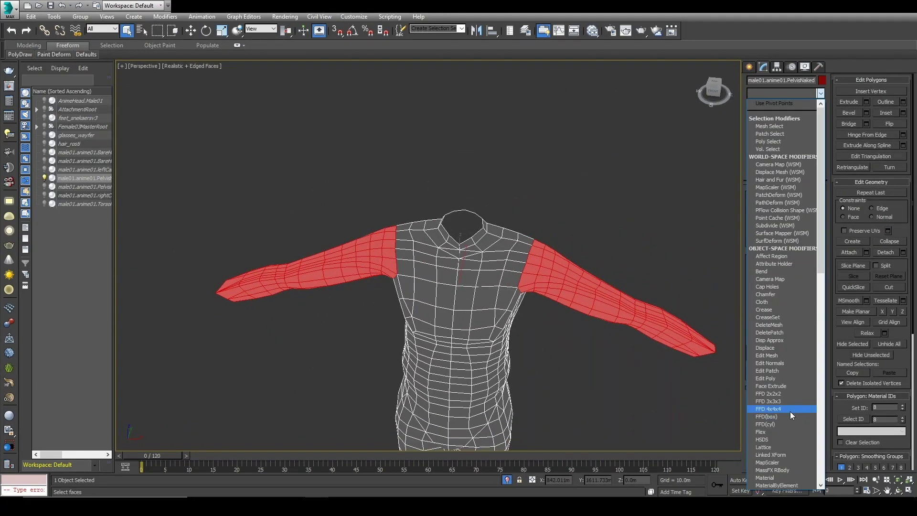
click(767, 416)
click(789, 218)
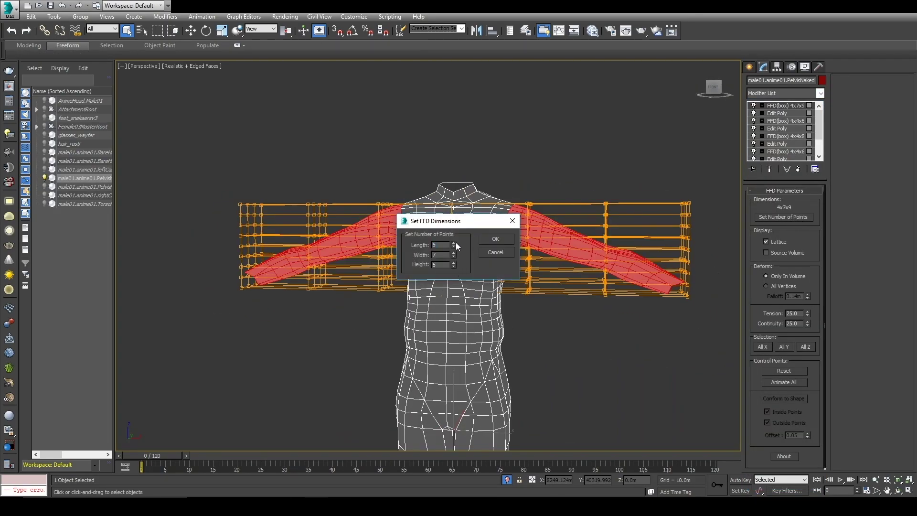
text(7)
key(Return)
alt+middle_drag(454, 244, 614, 331)
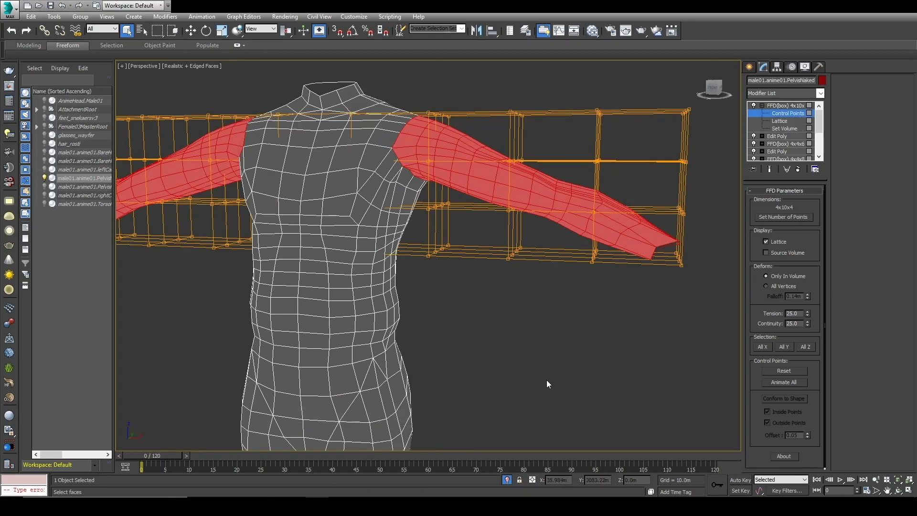
Adjust the arm lattice's upper-arm control points, and remove the wrist-end polygons from the underlying Edit Poly selection.
key(w)
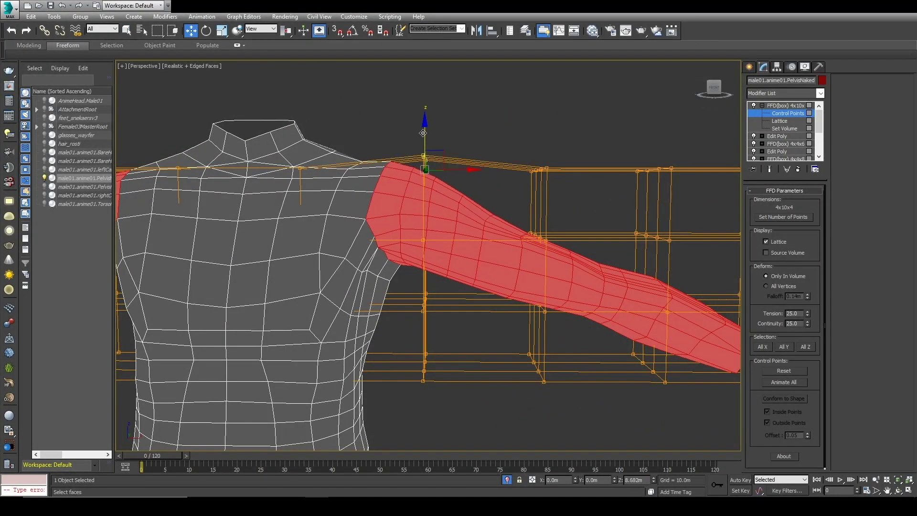
alt+middle_drag(418, 218, 397, 274)
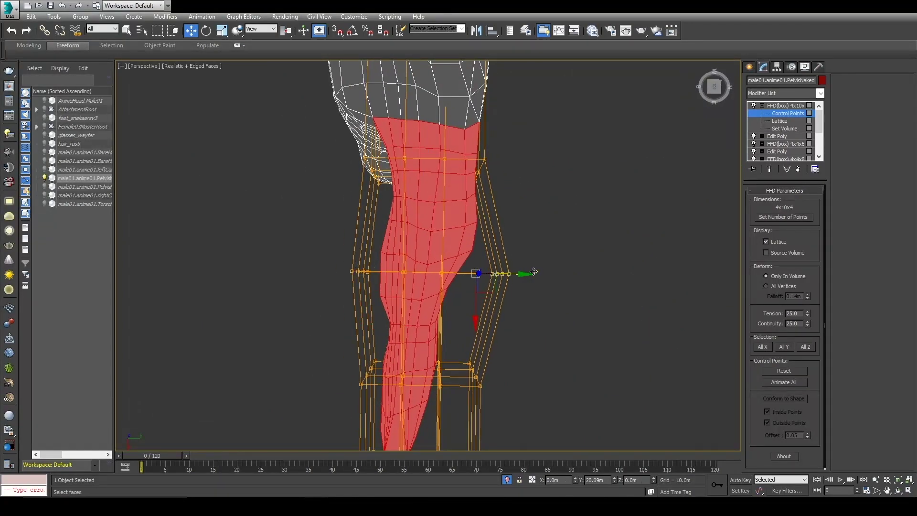
middle_drag(533, 271, 477, 249)
alt+middle_drag(505, 285, 595, 303)
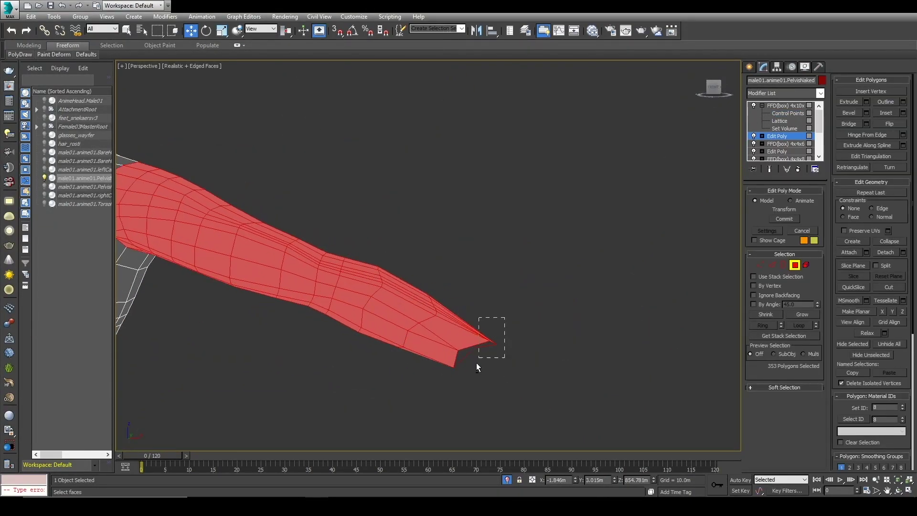
drag(497, 280, 442, 323)
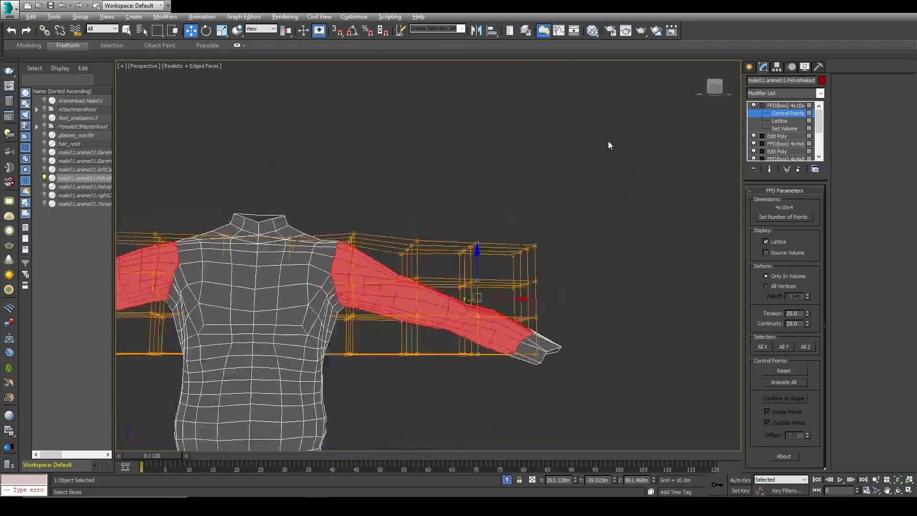
Adjust the forearm control points of the arm lattice on the character's left arm.
alt+middle_drag(609, 142, 512, 229)
scroll(512, 229, up, 4)
drag(483, 225, 512, 256)
middle_drag(512, 256, 512, 162)
drag(430, 274, 497, 306)
Raise the upper control points over the left upper arm and adjust those toward the shoulder from the back.
scroll(277, 379, down, 4)
alt+middle_drag(487, 290, 124, 354)
scroll(374, 243, up, 4)
drag(315, 195, 374, 242)
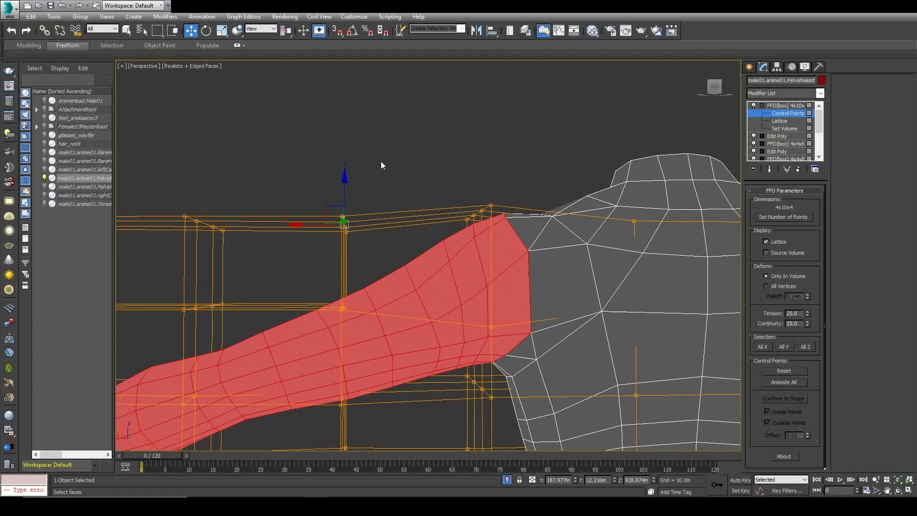
drag(343, 196, 344, 184)
middle_drag(362, 324, 344, 222)
drag(310, 291, 342, 252)
drag(401, 157, 454, 215)
Leave control point editing, deselect the body and examine the reshaped arms and torso from the front.
scroll(478, 258, down, 3)
alt+middle_drag(334, 239, 573, 229)
click(761, 105)
click(783, 105)
alt+middle_drag(477, 215, 514, 214)
click(514, 214)
scroll(465, 114, up, 3)
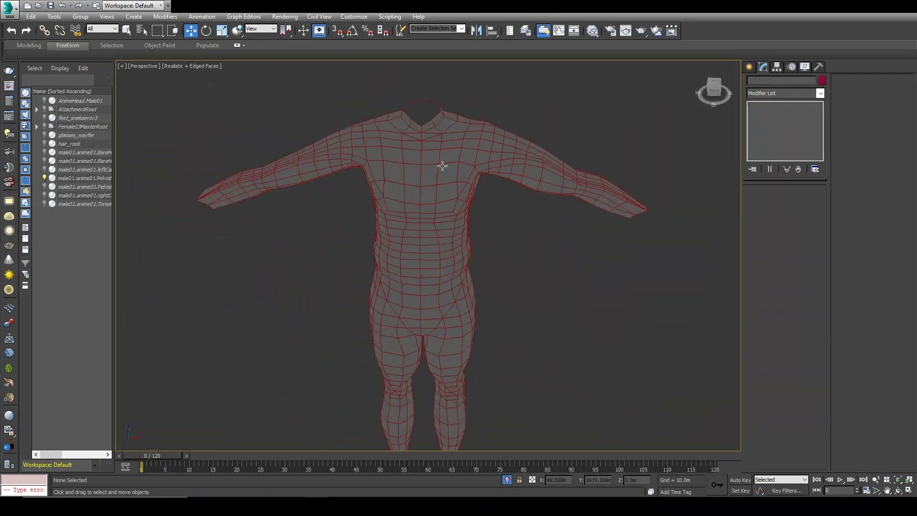
scroll(477, 219, up, 2)
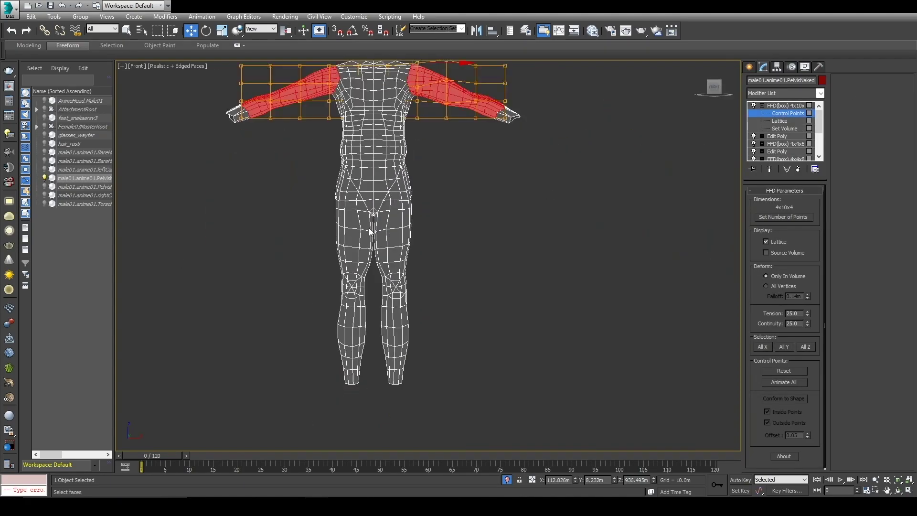
Adjust the forearm control points of the arm lattice on the character's right arm.
drag(300, 159, 299, 161)
drag(312, 244, 288, 217)
middle_drag(288, 216, 302, 254)
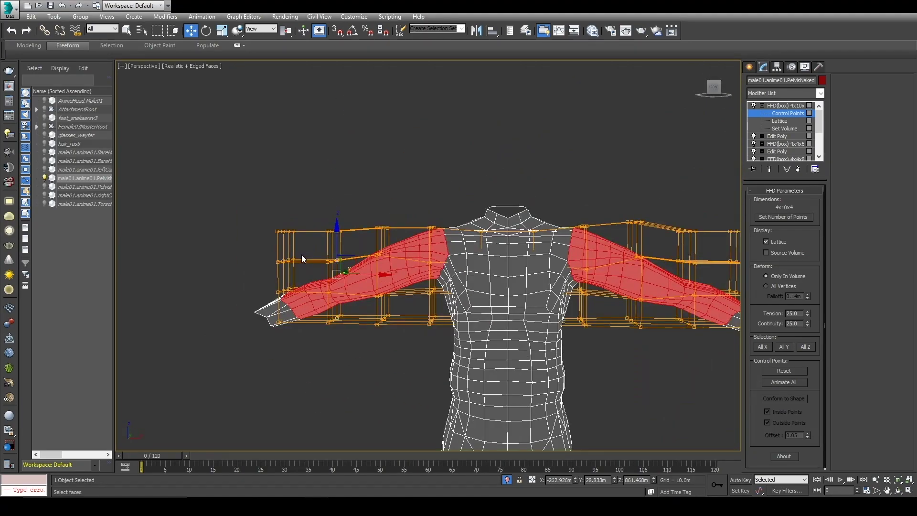